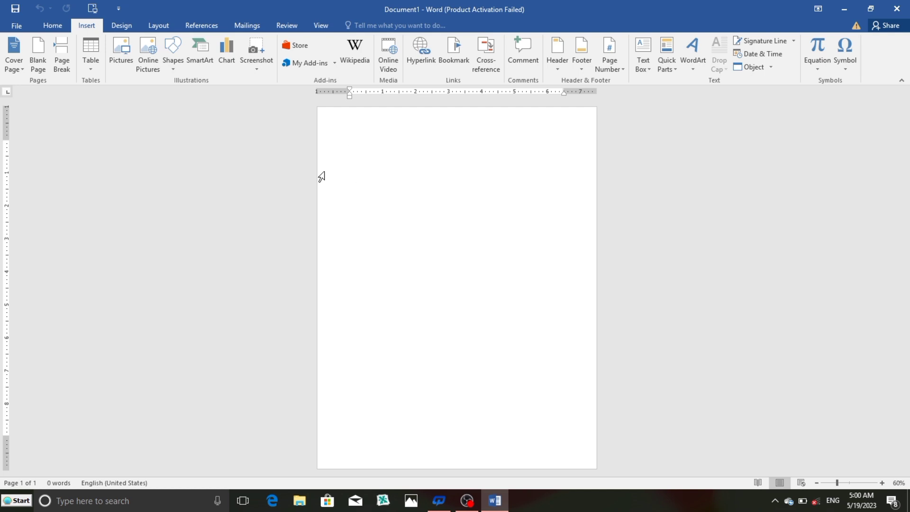
Insert the picture of the boy in a white T-shirt on a green background from the Downloads folder.
left_click(120, 62)
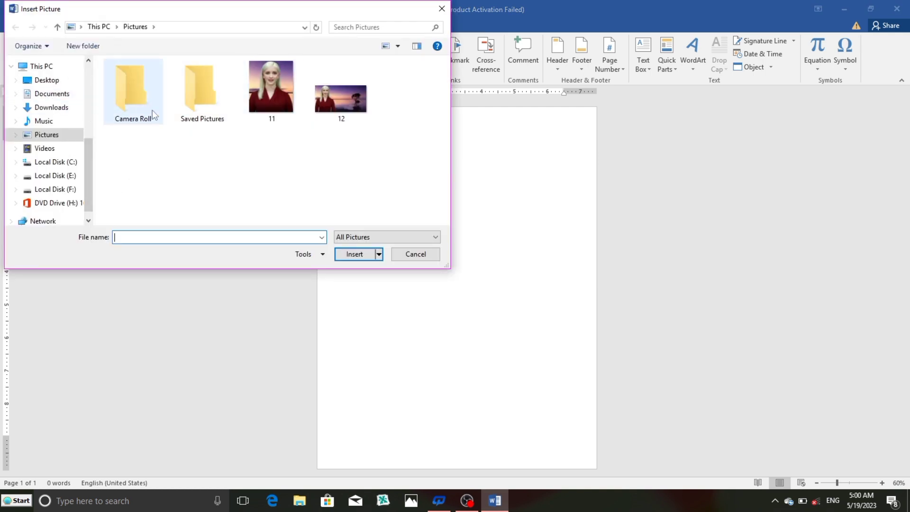
left_click(66, 109)
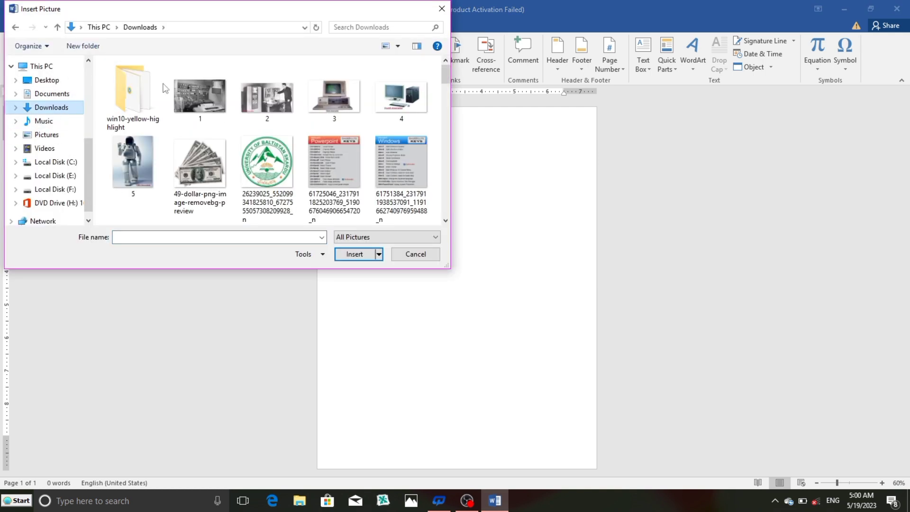
left_click_drag(444, 90, 452, 183)
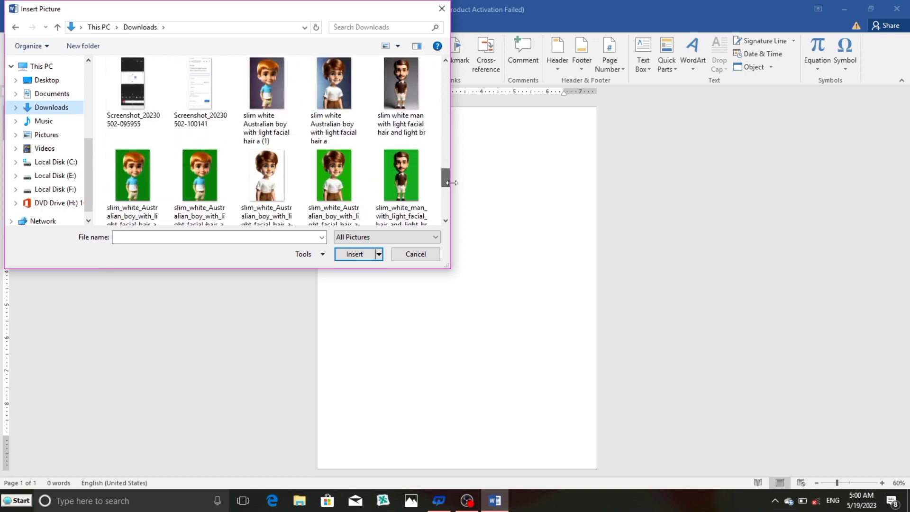
left_click(351, 194)
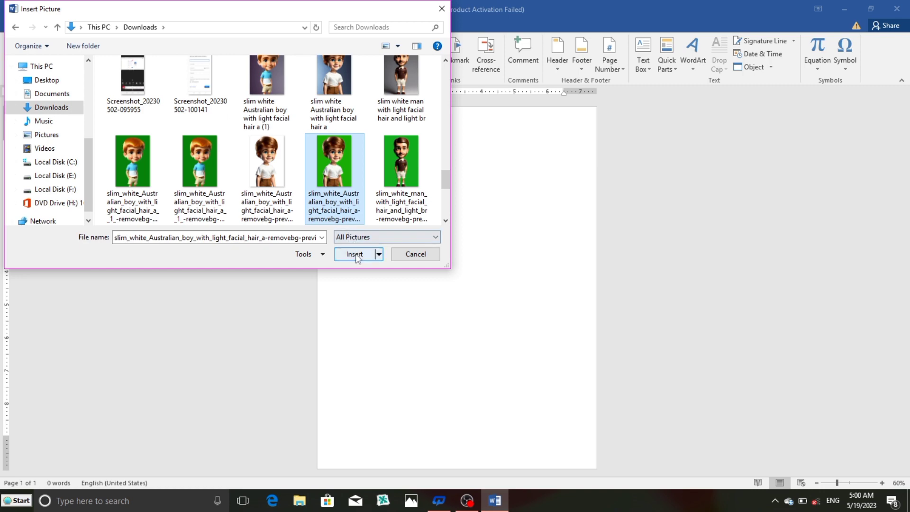
left_click(355, 254)
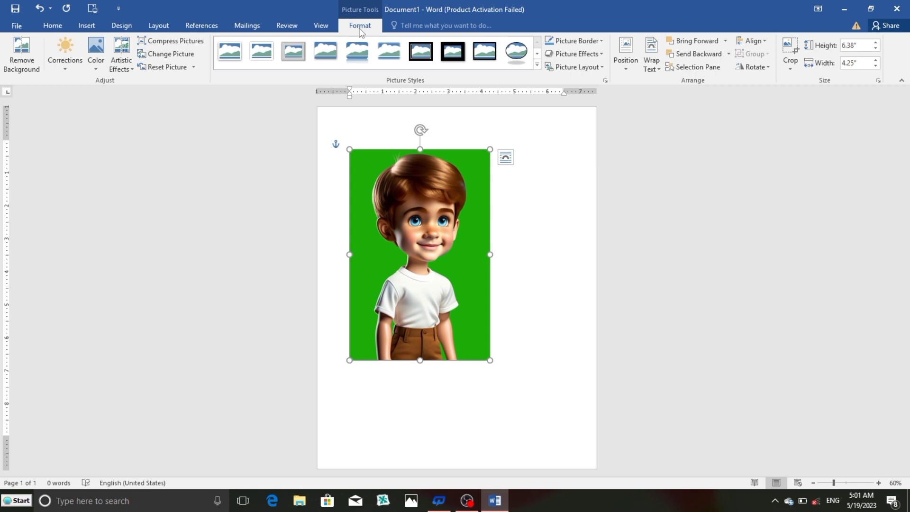
left_click(519, 229)
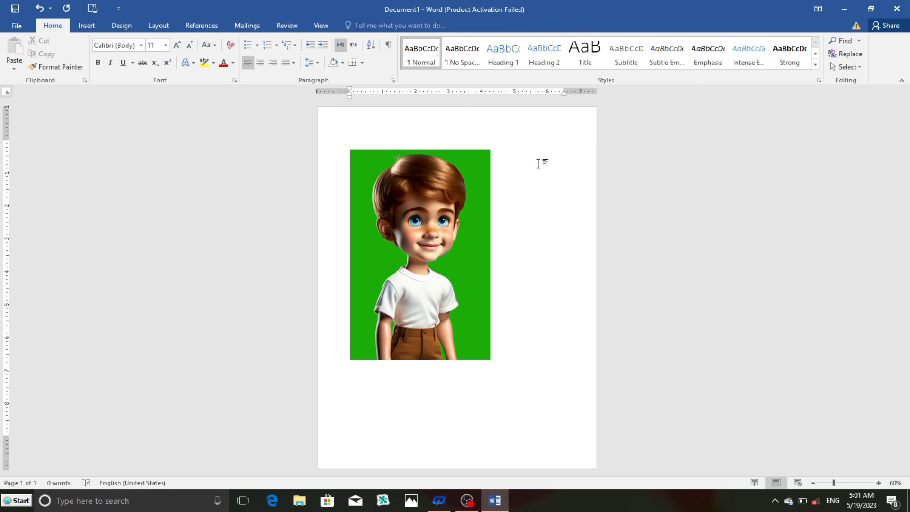
Try removing the boy picture's background with the automatic selection area, and undo the removal.
left_click(467, 208)
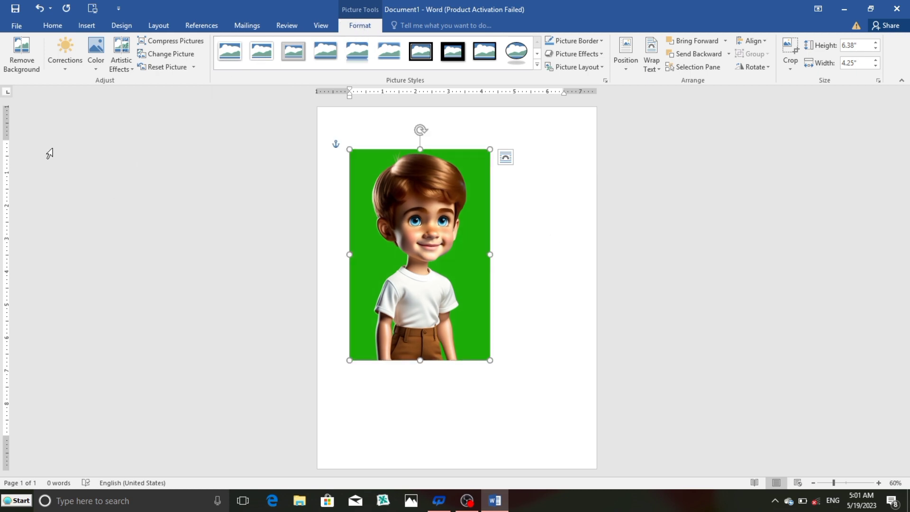
left_click(20, 59)
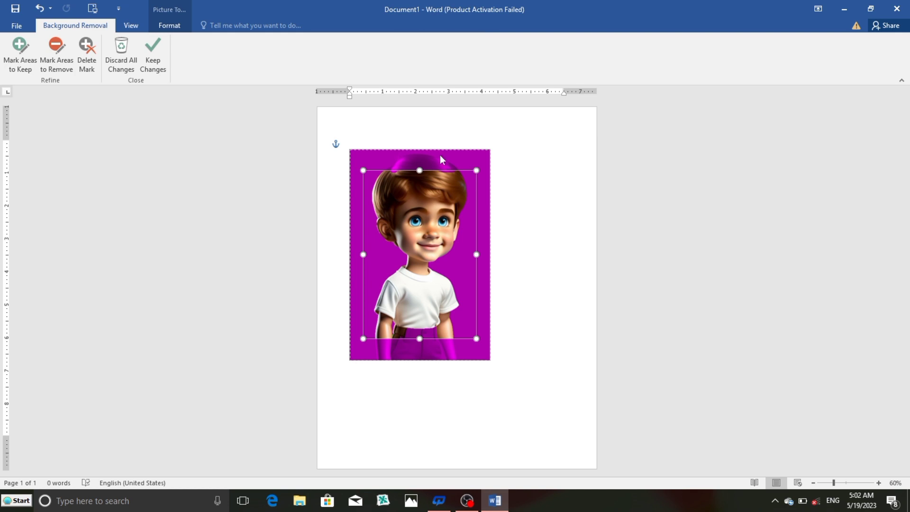
left_click(152, 55)
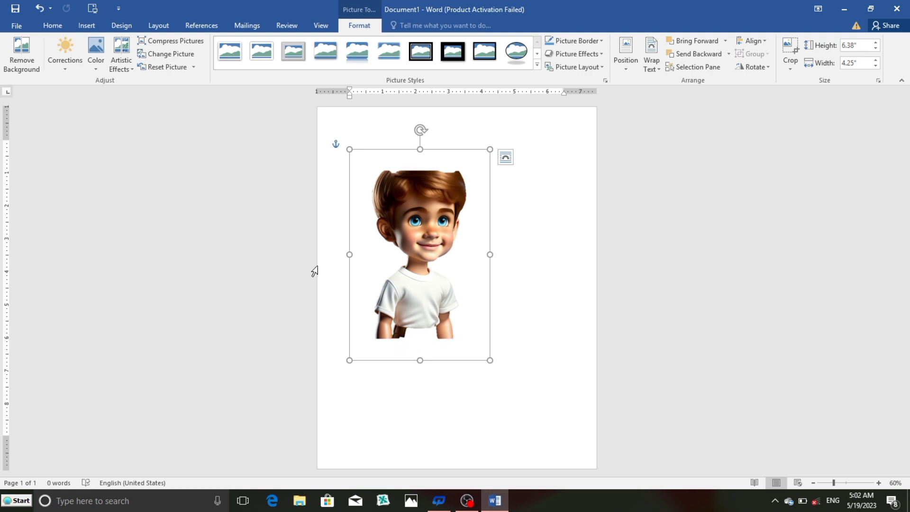
key("ctrl+z")
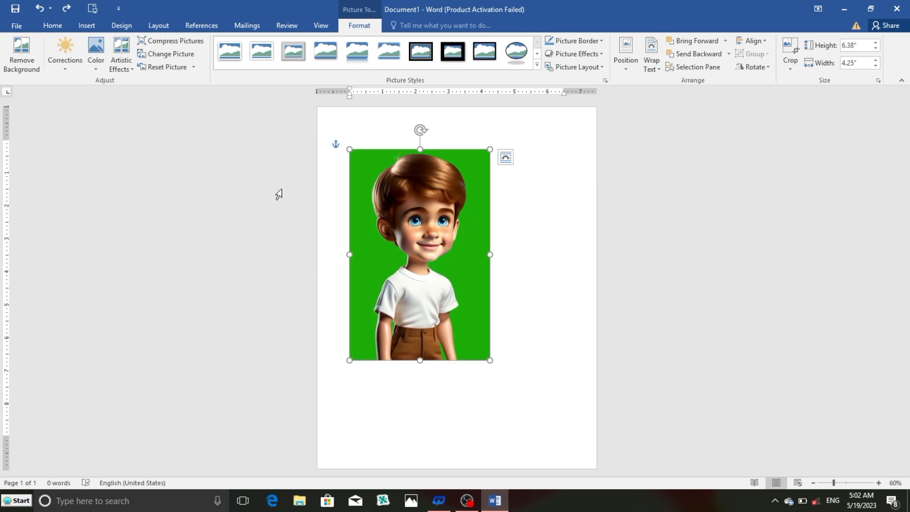
Remove the picture's background with the selection area extended to include the top of the head and the trousers, keeping the changes.
left_click(19, 58)
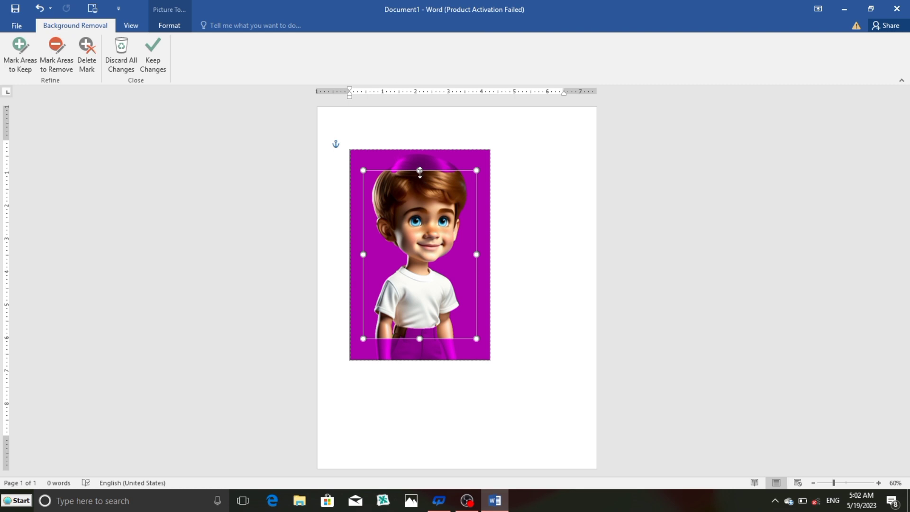
left_click_drag(420, 172, 420, 151)
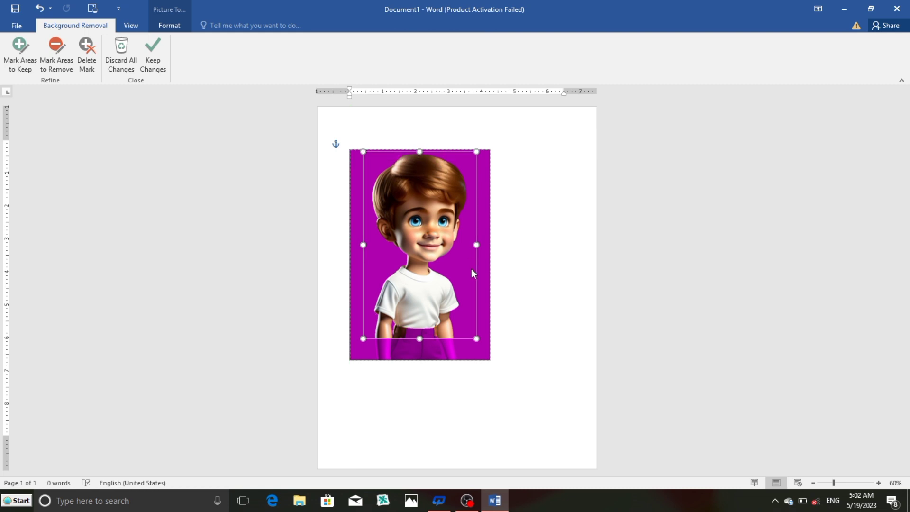
left_click_drag(418, 340, 421, 357)
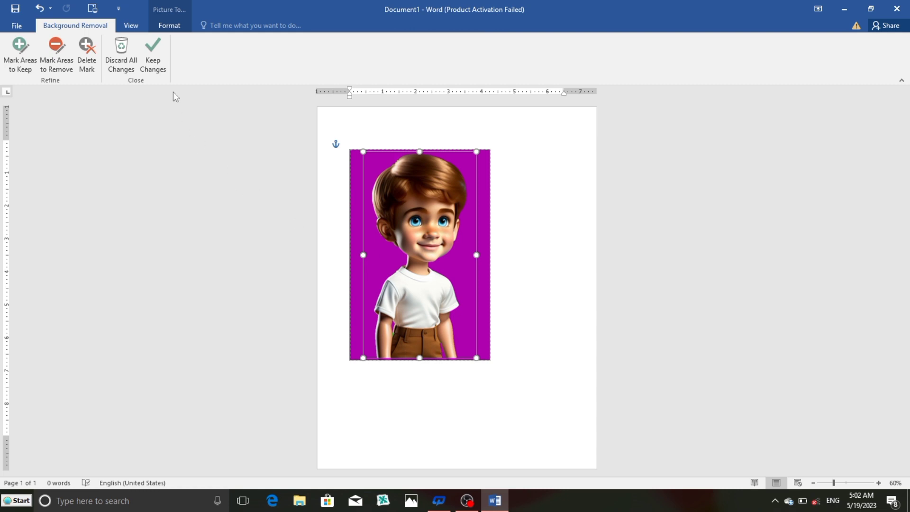
left_click(158, 69)
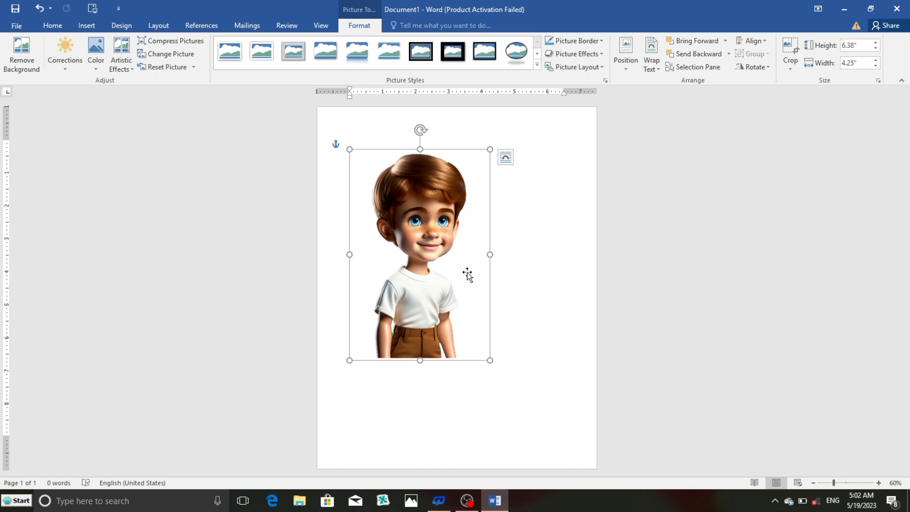
Go back into the background removal, mark both arms down to the waist as areas to remove, and keep the changes.
double_click(428, 272)
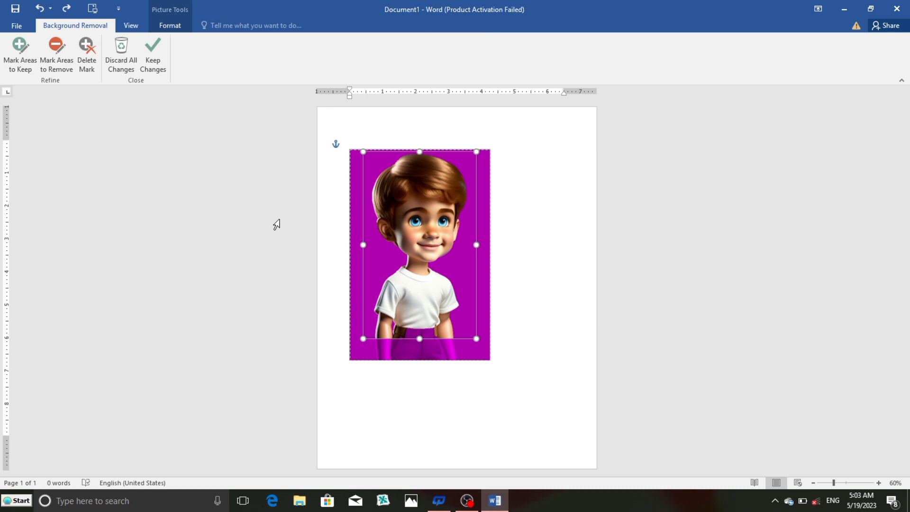
left_click(57, 53)
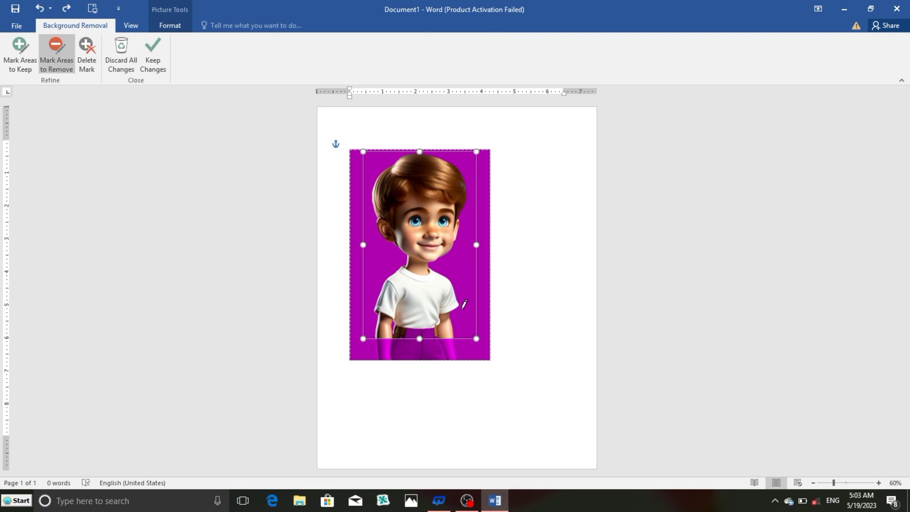
mouse_move(463, 298)
left_mouse_down()
mouse_move(426, 347)
mouse_move(414, 345)
left_mouse_up()
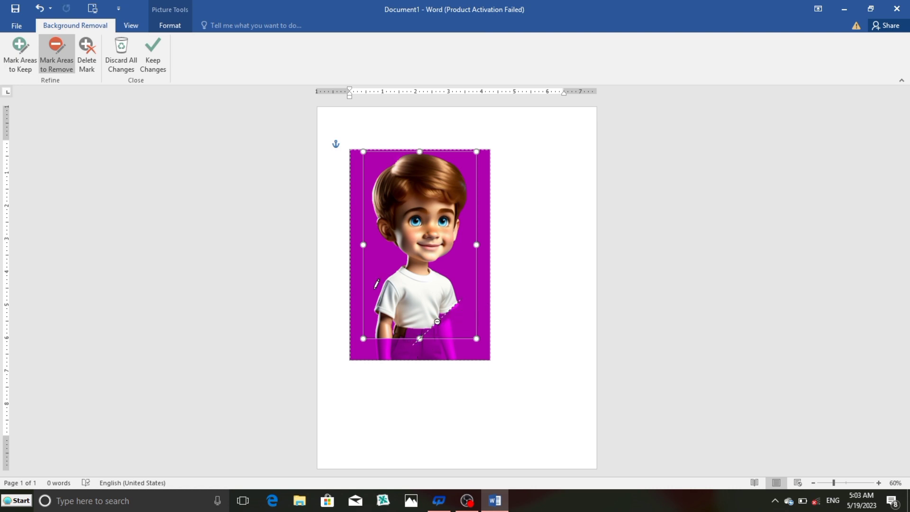
left_click_drag(375, 287, 406, 343)
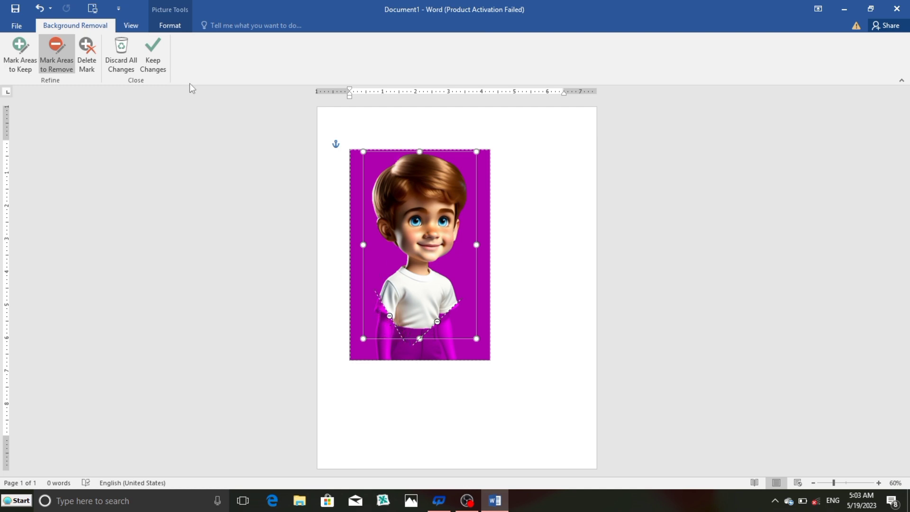
left_click(152, 61)
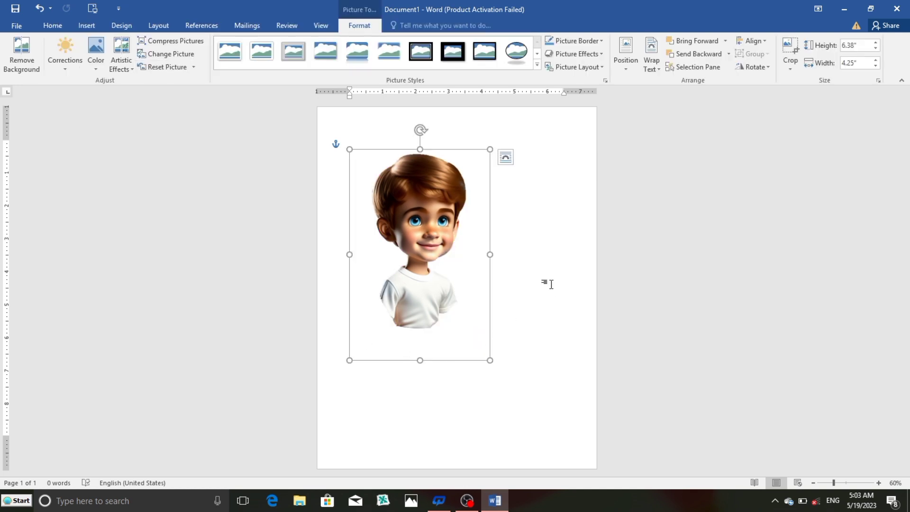
Undo and delete the removal marks, and discard all background removal changes on the picture.
key("ctrl+z")
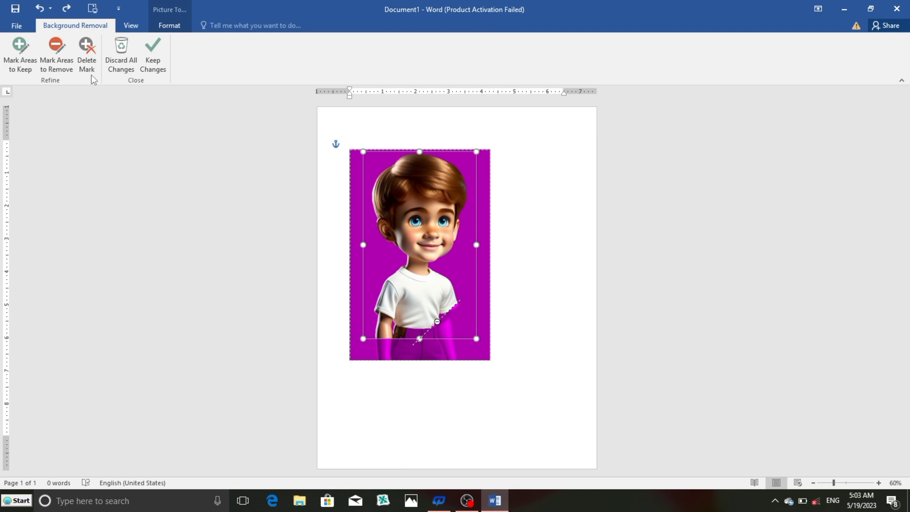
left_click(87, 50)
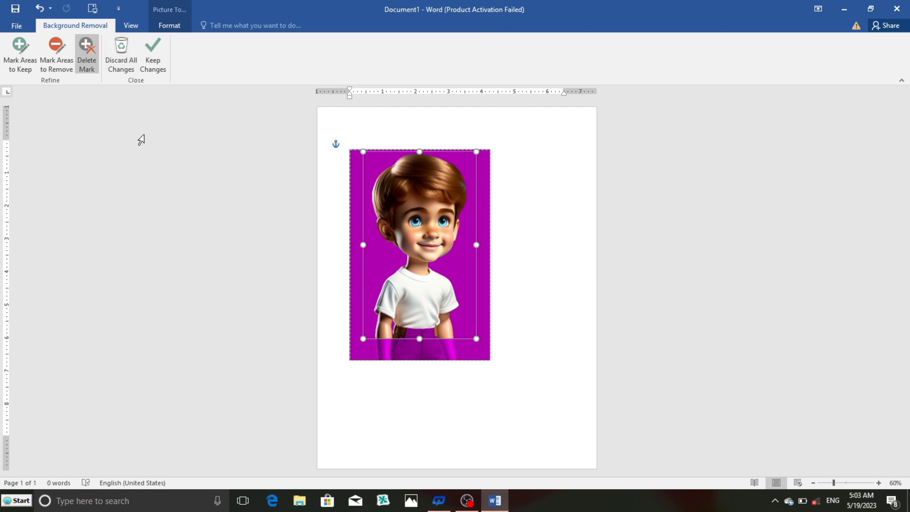
left_click(122, 54)
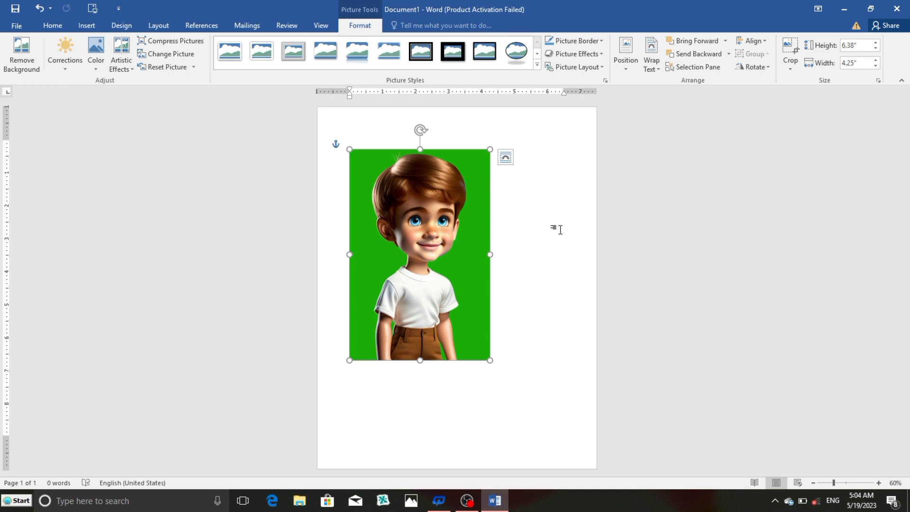
Preview the brightness and contrast corrections, recolor variations and artistic effects on the picture without applying any.
left_click(65, 72)
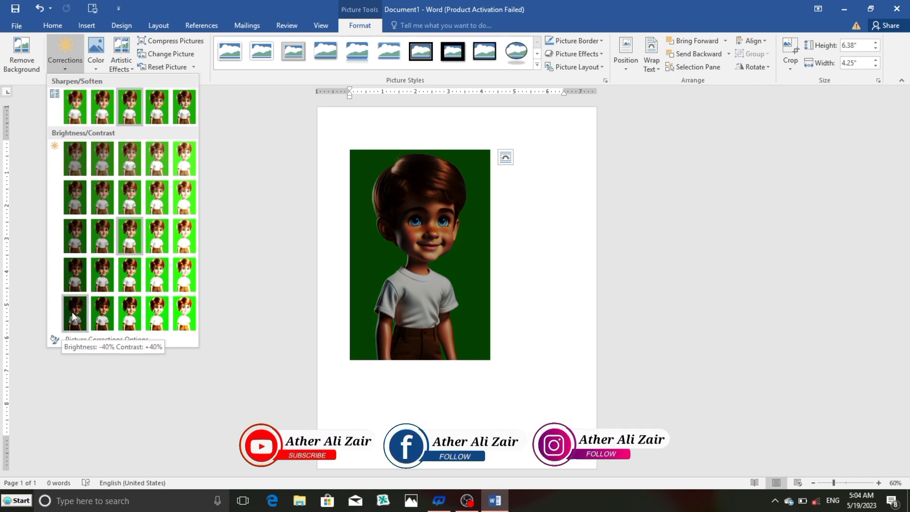
left_click(96, 67)
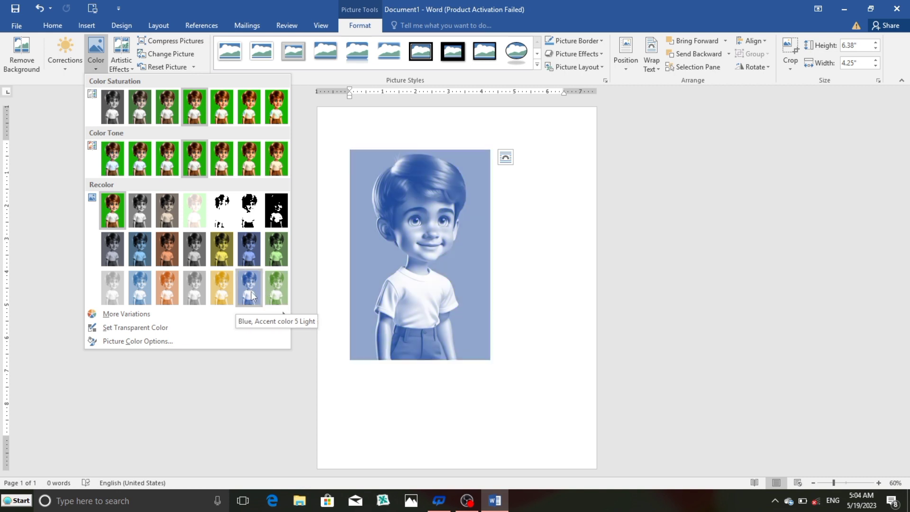
mouse_move(142, 319)
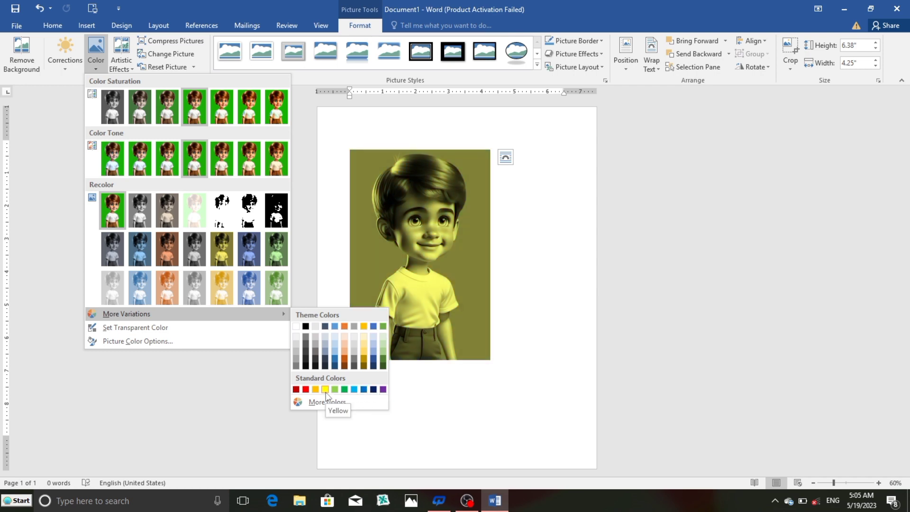
left_click(130, 68)
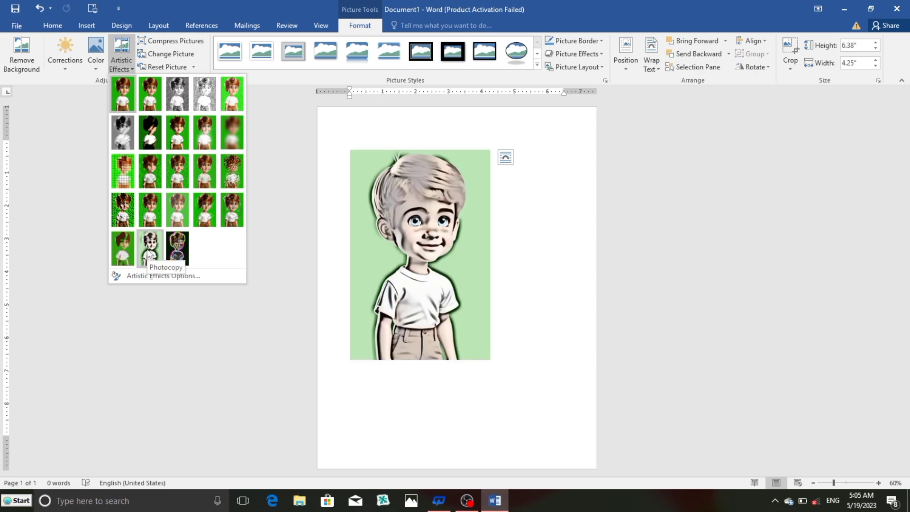
left_click(131, 70)
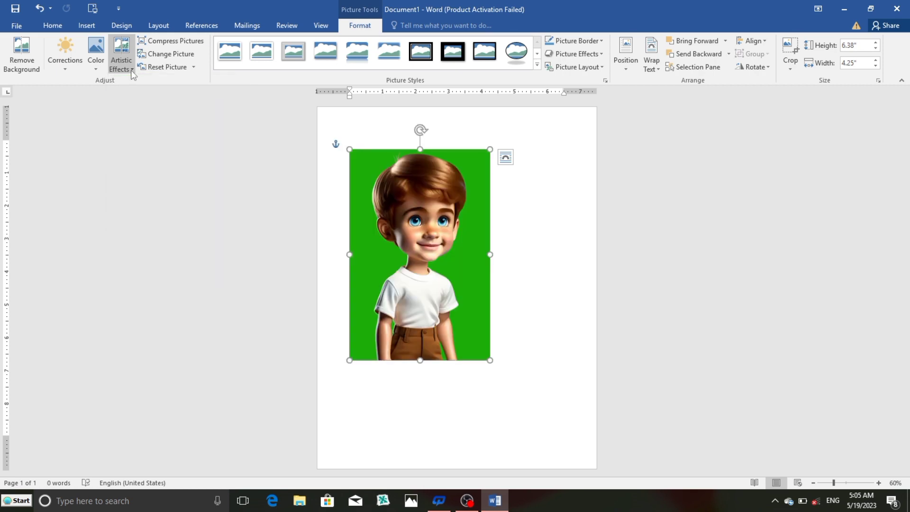
Review the picture compression options and close them without compressing.
left_click(201, 46)
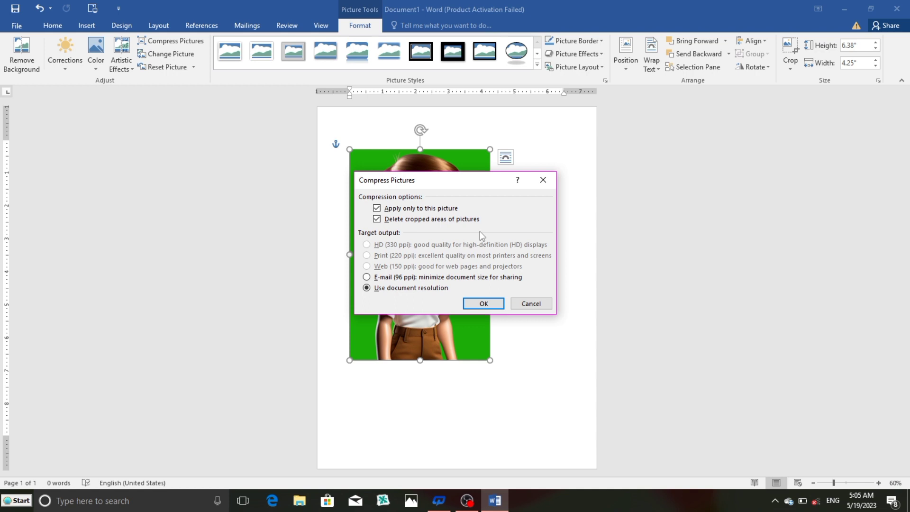
left_click(533, 307)
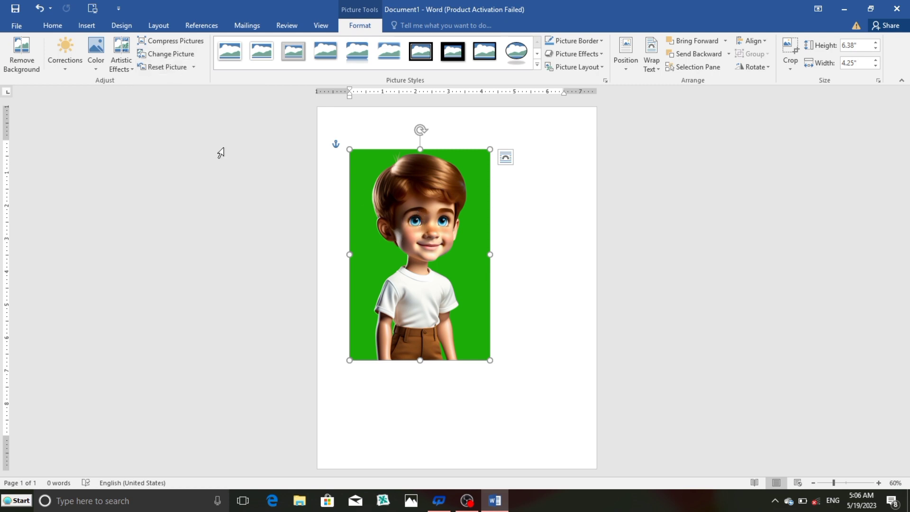
Replace the boy picture with the robot image named 5 from the Downloads folder, and undo the replacement.
left_click(167, 55)
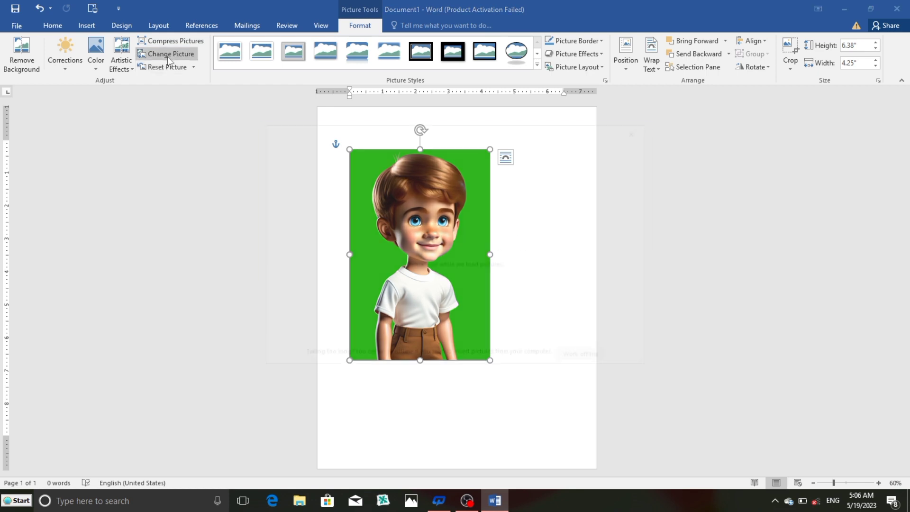
left_click(444, 277)
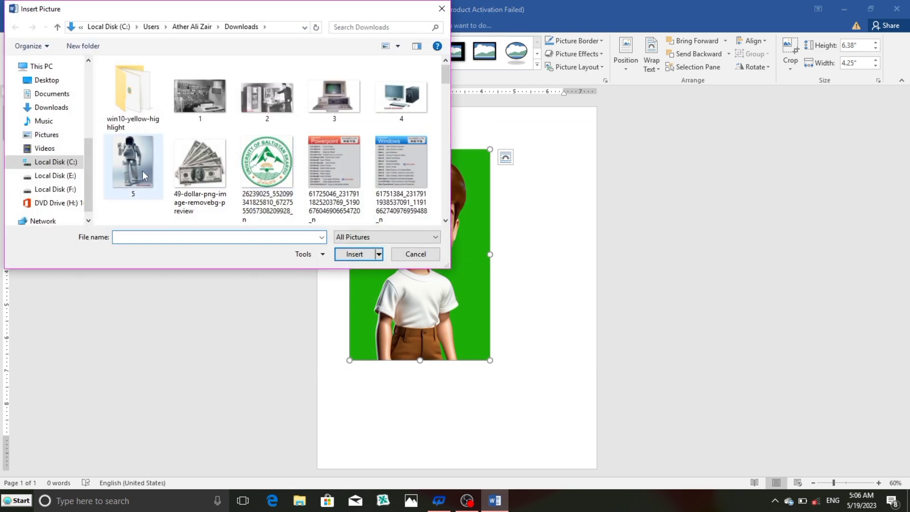
left_click(142, 170)
left_click(352, 256)
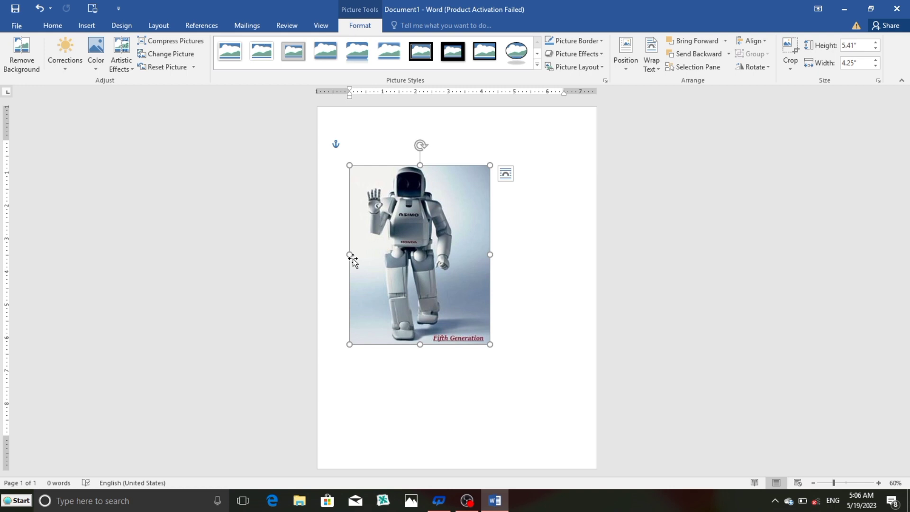
left_click_drag(353, 259, 357, 264)
key("ctrl+z")
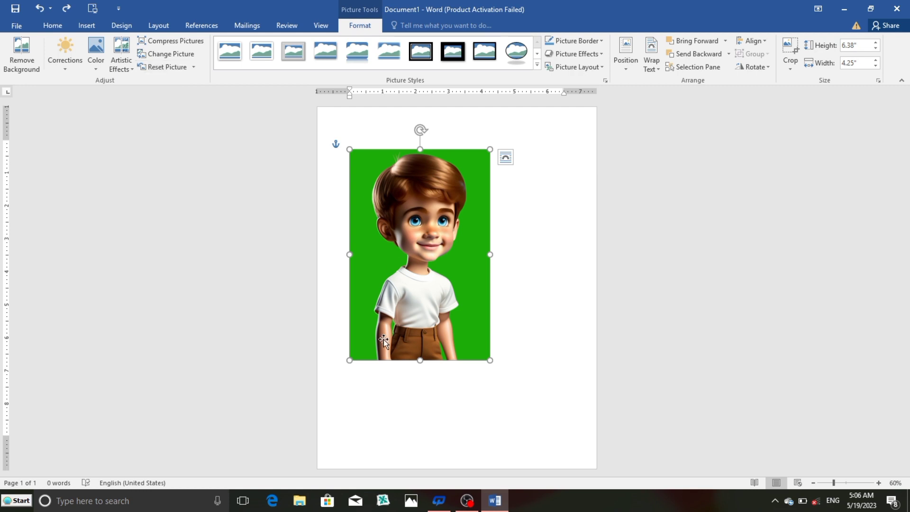
Shrink the boy picture to about 3.09" high by 2.06" wide, and restore its original formatting and size.
left_click_drag(489, 361, 406, 251)
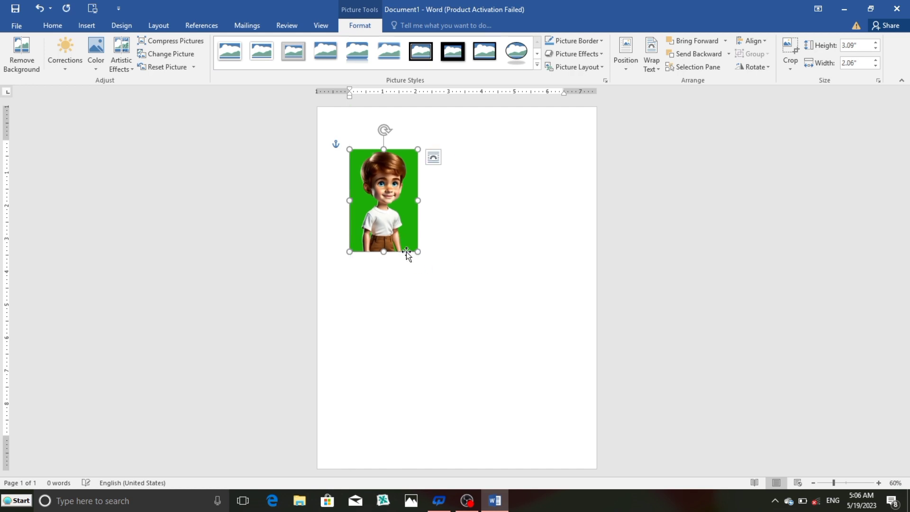
left_click(178, 67)
left_click(195, 69)
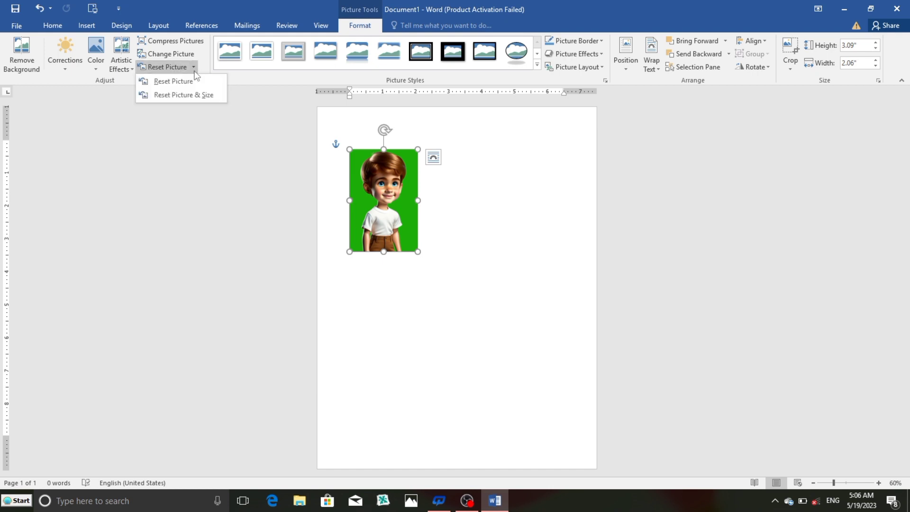
left_click(164, 96)
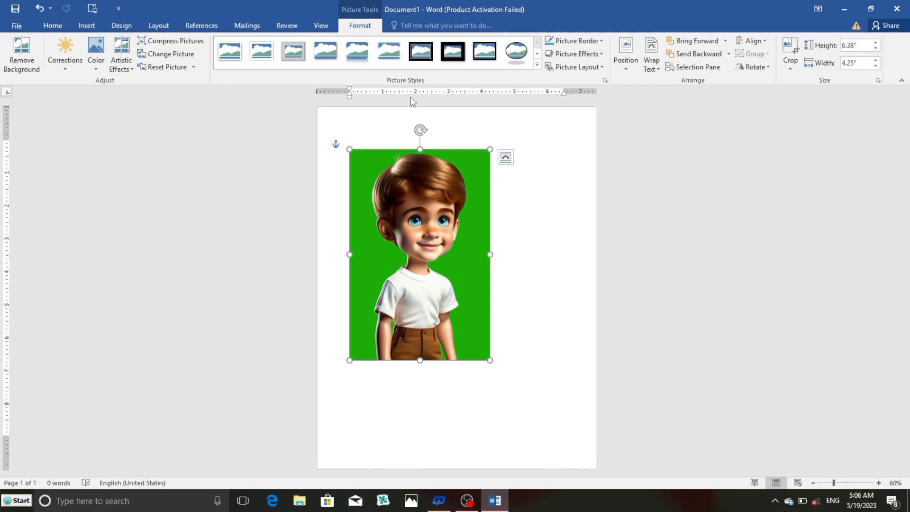
Try and reset the double black frame style, and apply the thinner compound black frame style to the picture.
left_click(417, 51)
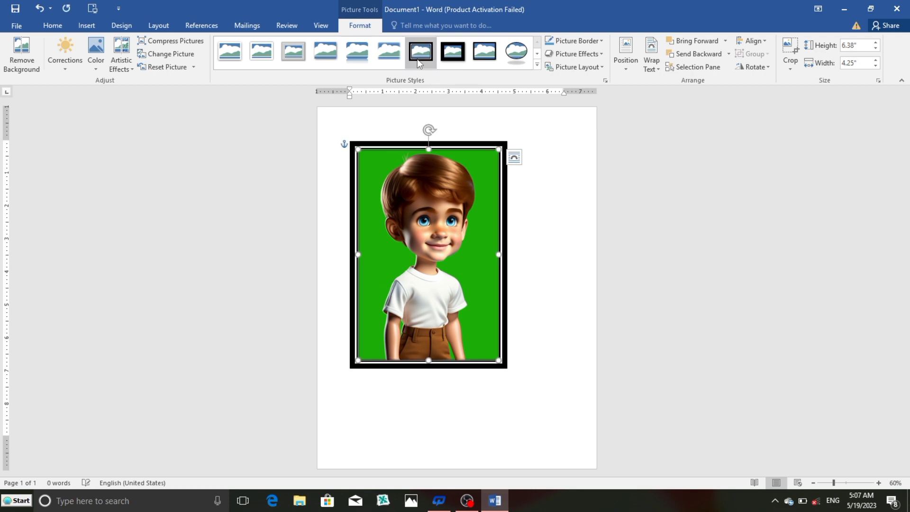
left_click(158, 66)
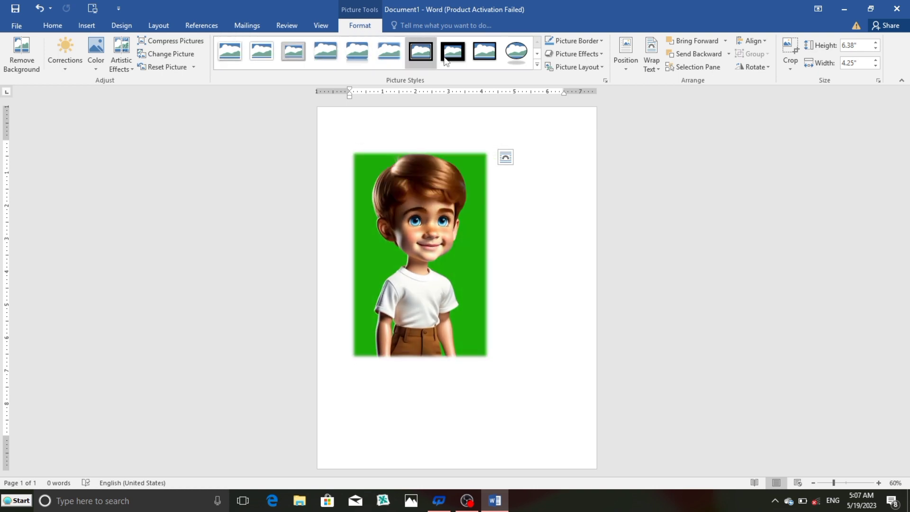
left_click(537, 65)
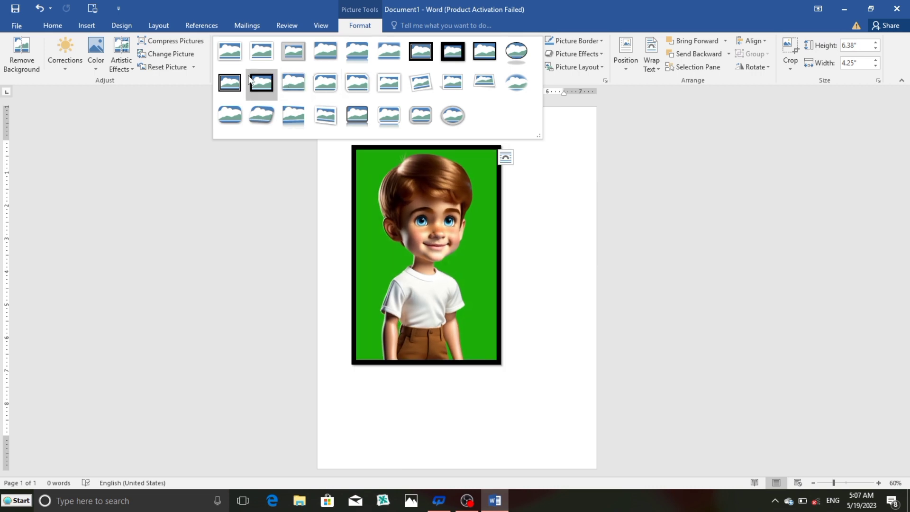
left_click(236, 82)
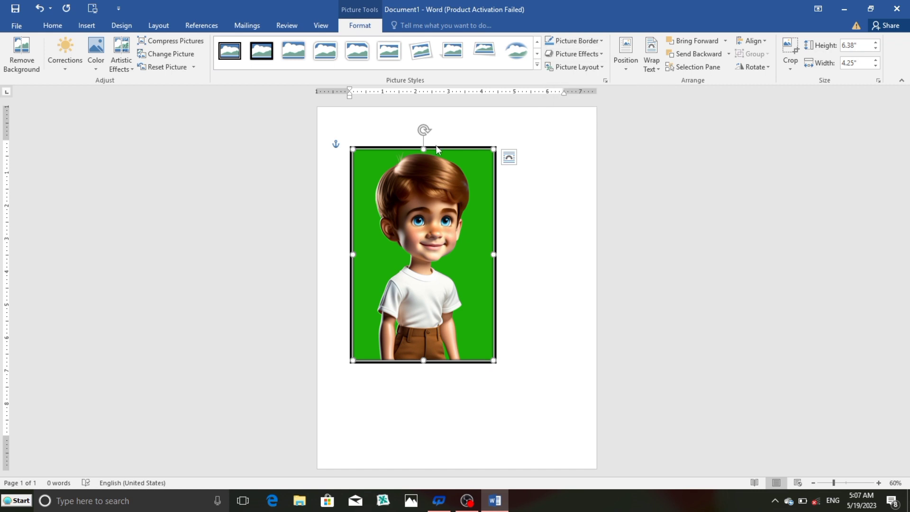
Change the picture border to a bright pink chosen from the additional outline colors.
left_click(601, 41)
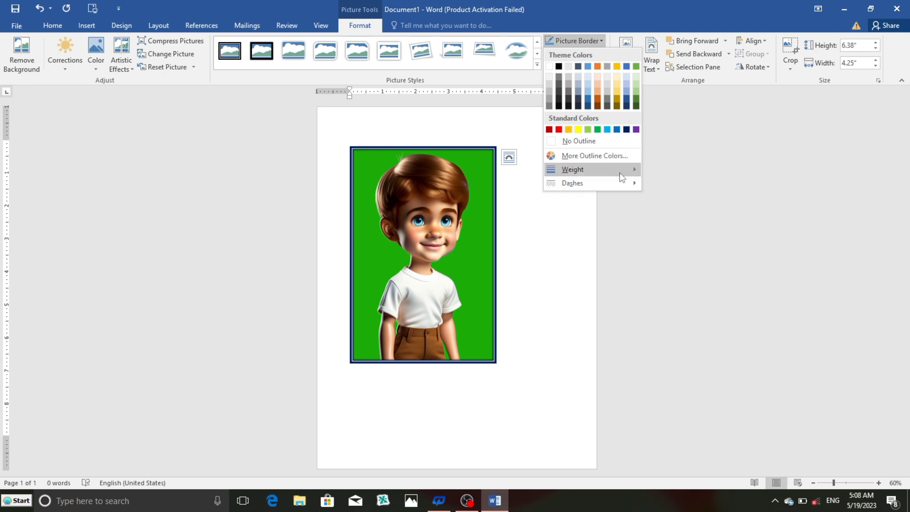
mouse_move(605, 182)
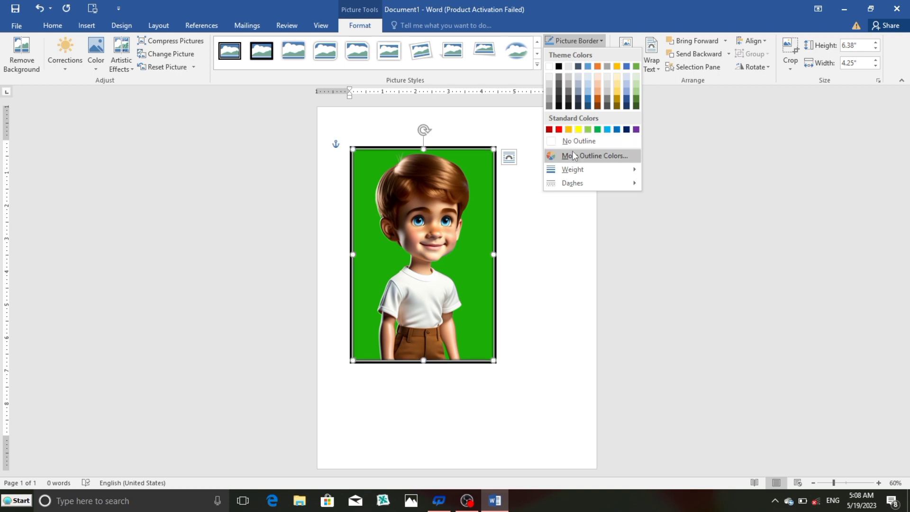
left_click(570, 157)
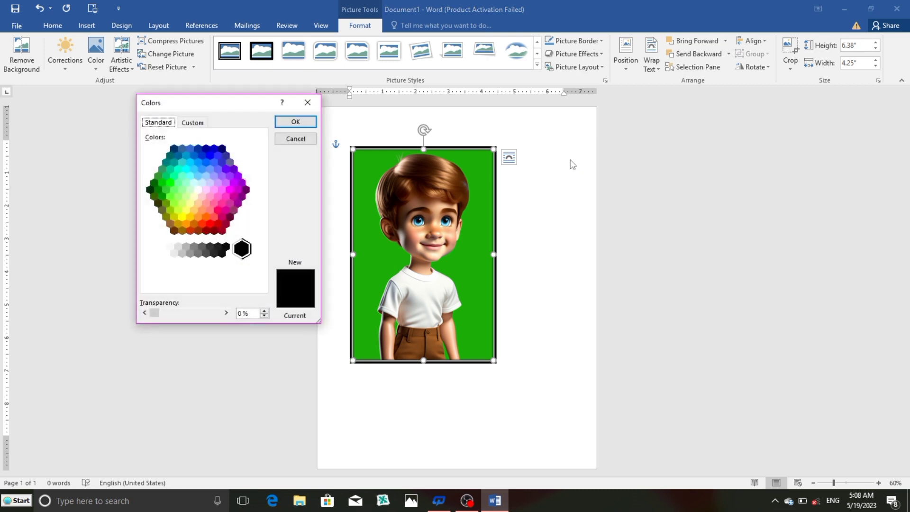
left_click(218, 210)
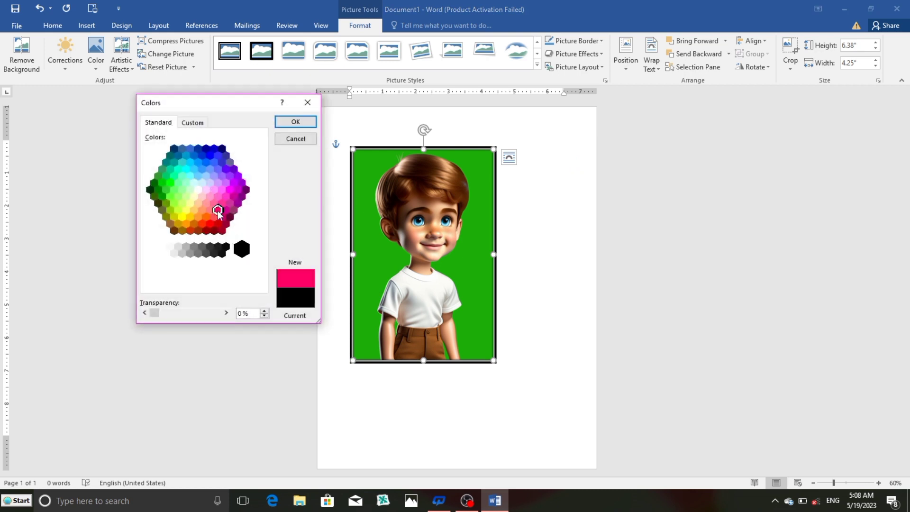
left_click(293, 124)
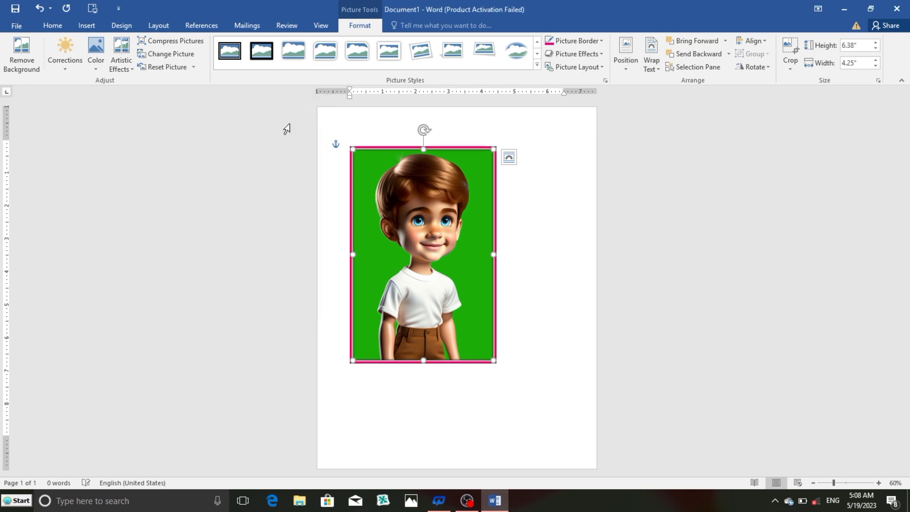
Set the picture border's line width to 15.5 pt in the detailed line formatting options.
left_click(600, 41)
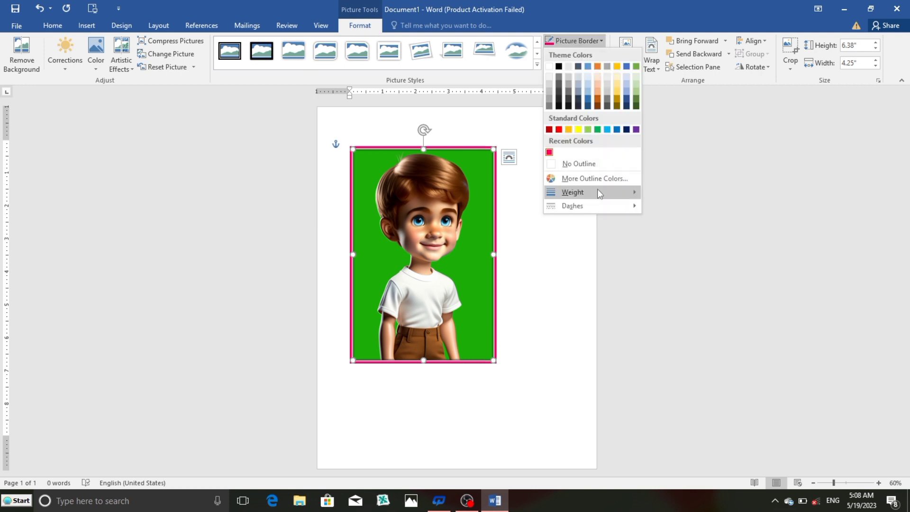
mouse_move(587, 199)
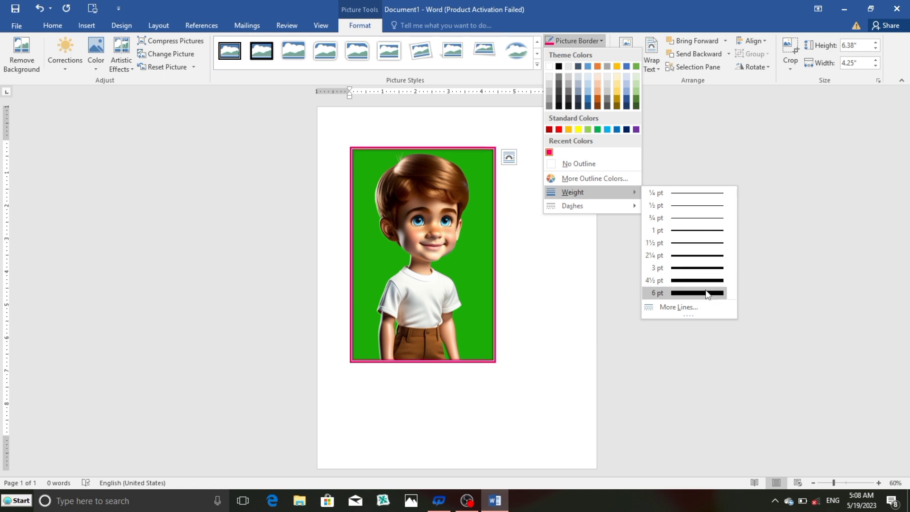
left_click(678, 307)
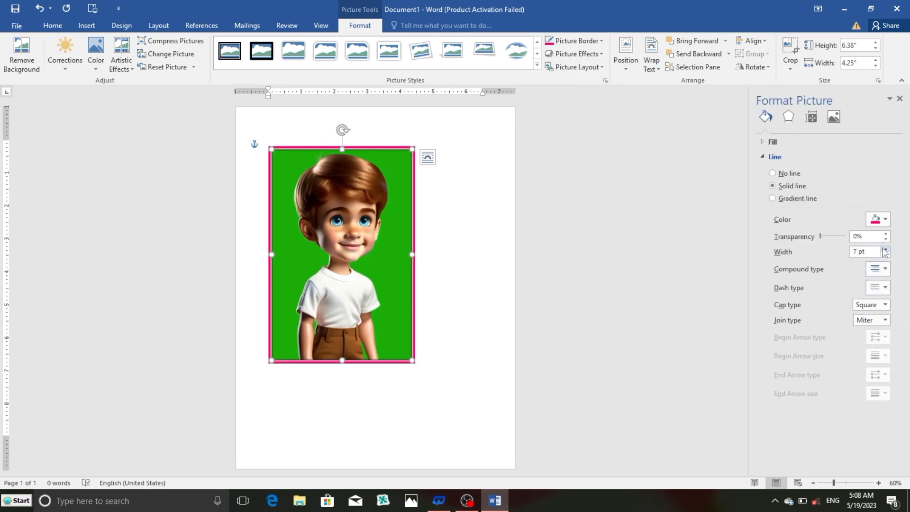
left_click(886, 249)
left_click(886, 249)
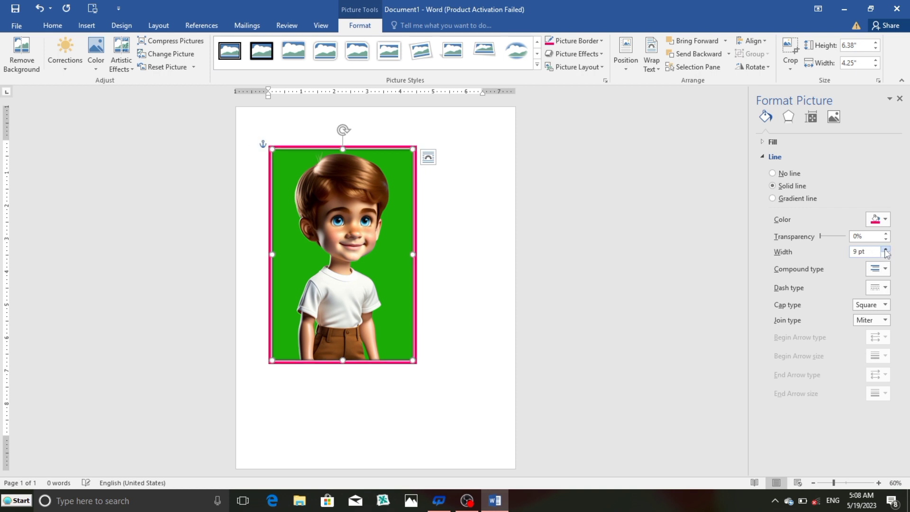
left_click(886, 249)
left_click(886, 248)
left_click(886, 249)
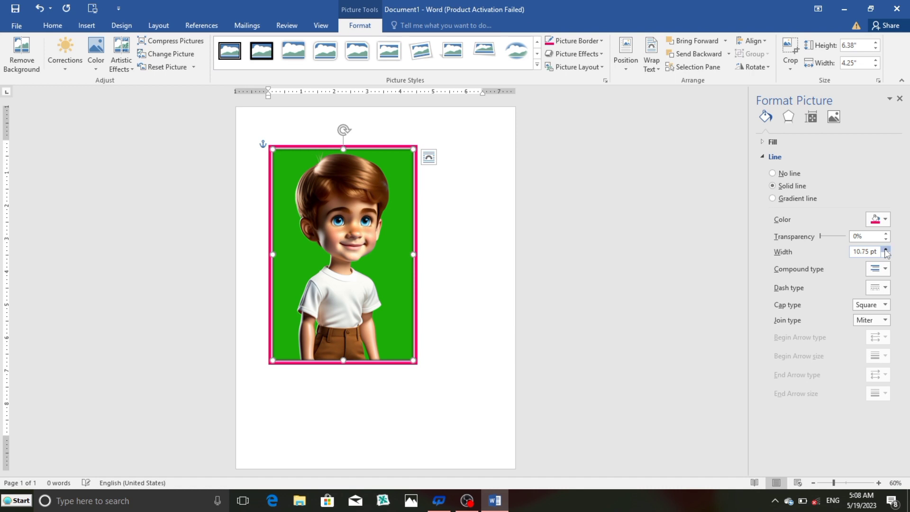
left_click(886, 250)
left_click(886, 250)
left_click(886, 250)
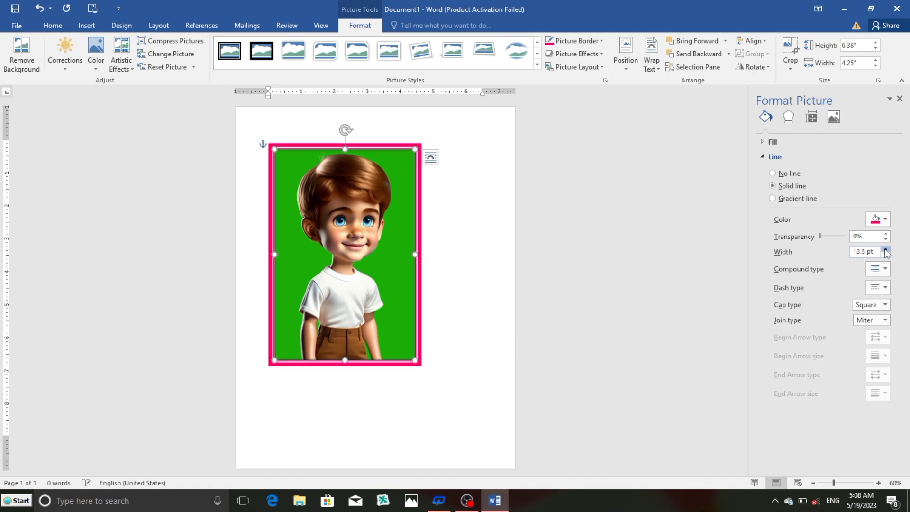
left_click(886, 250)
left_click(886, 250)
left_click(886, 250)
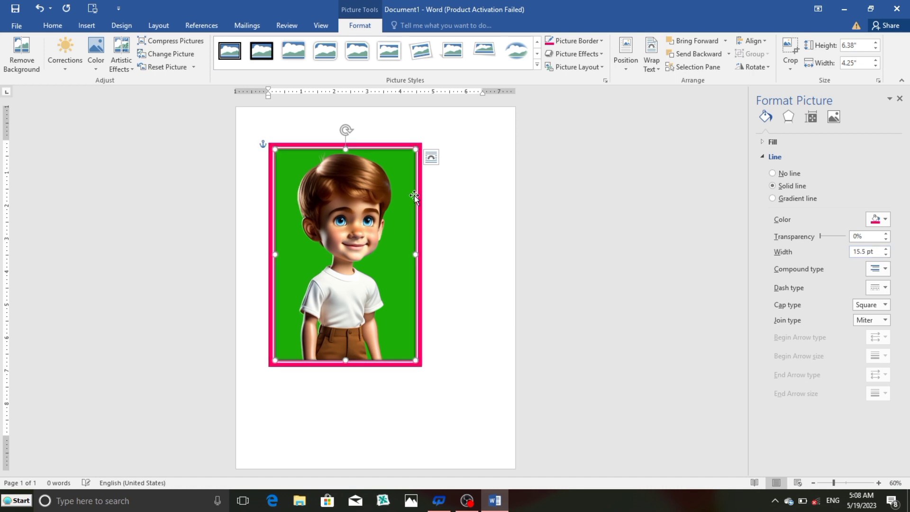
Recolor the picture border with the standard green and close the picture formatting options.
left_click(885, 220)
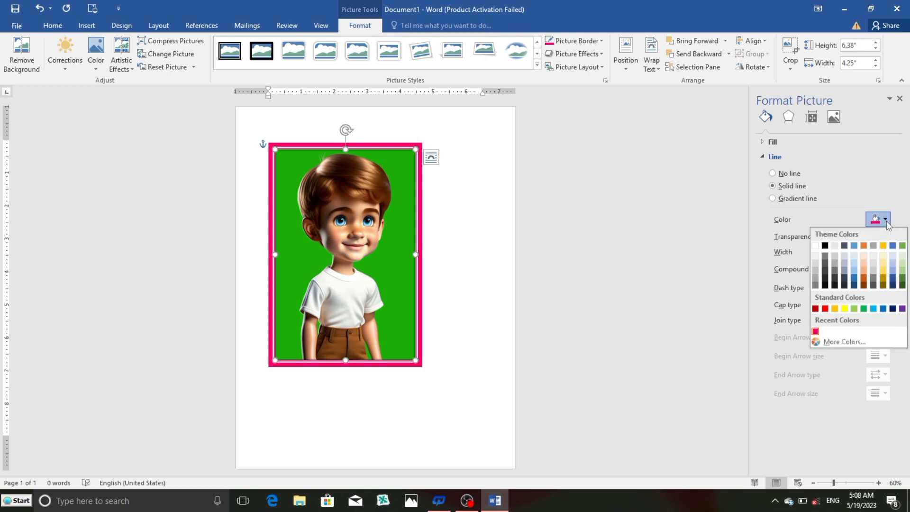
left_click(864, 309)
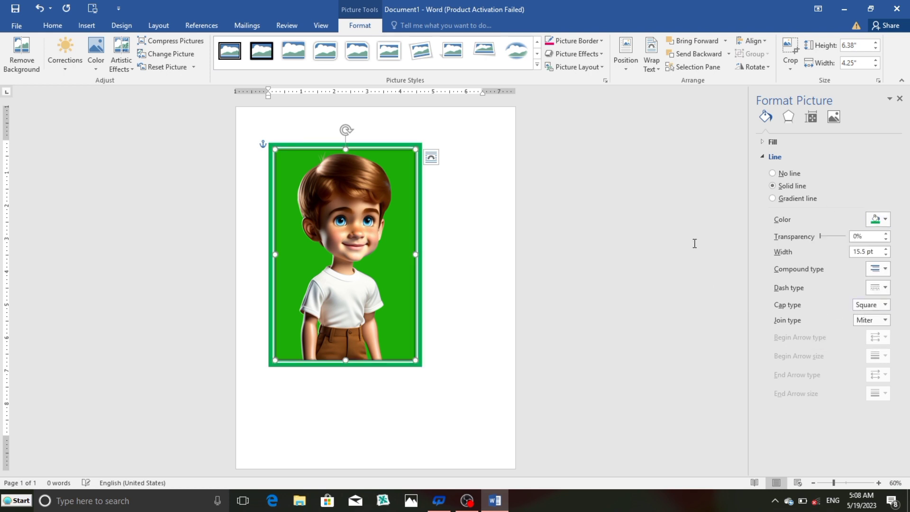
left_click(900, 98)
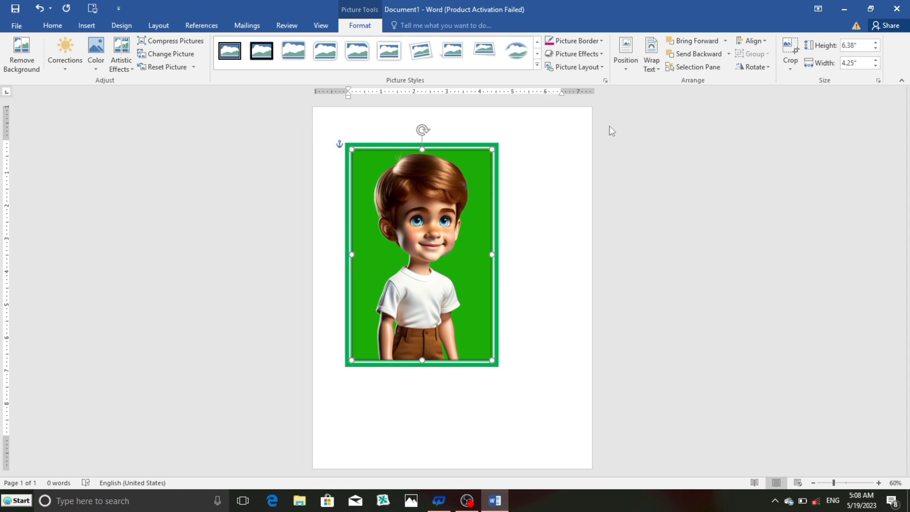
Change the green picture border's dash style to long dash dot.
left_click(602, 39)
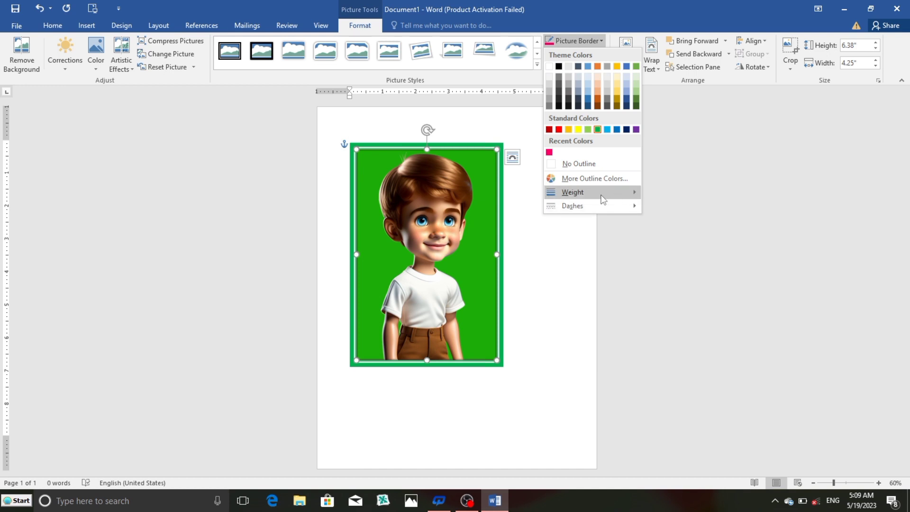
mouse_move(609, 212)
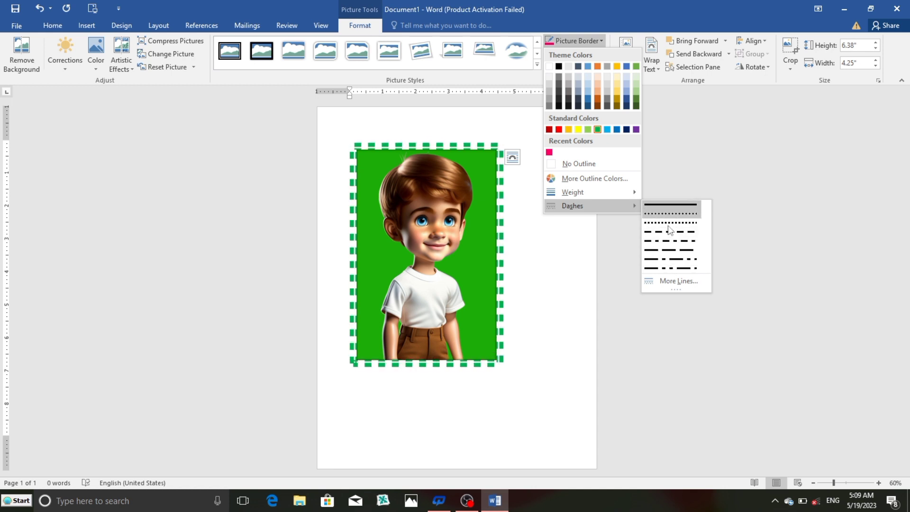
left_click(672, 261)
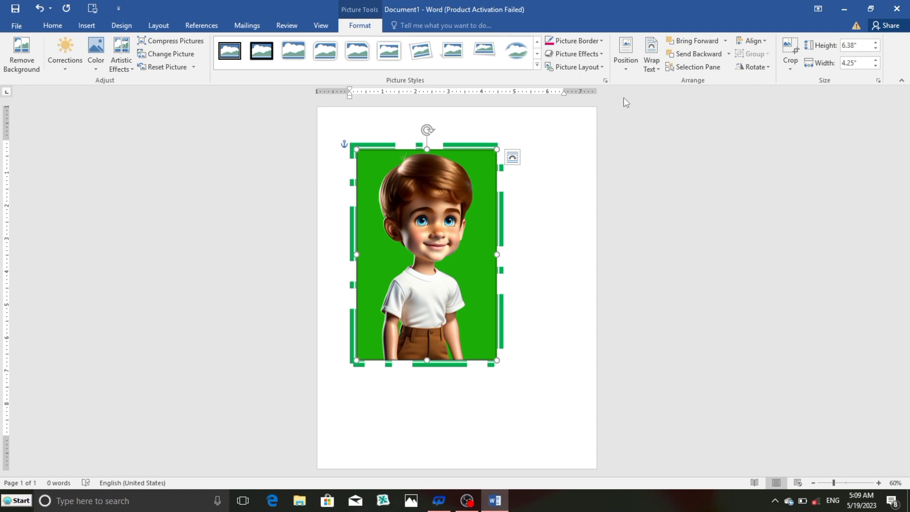
Preview the preset, shadow, reflection and glow effects on the bordered picture without applying any.
left_click(601, 55)
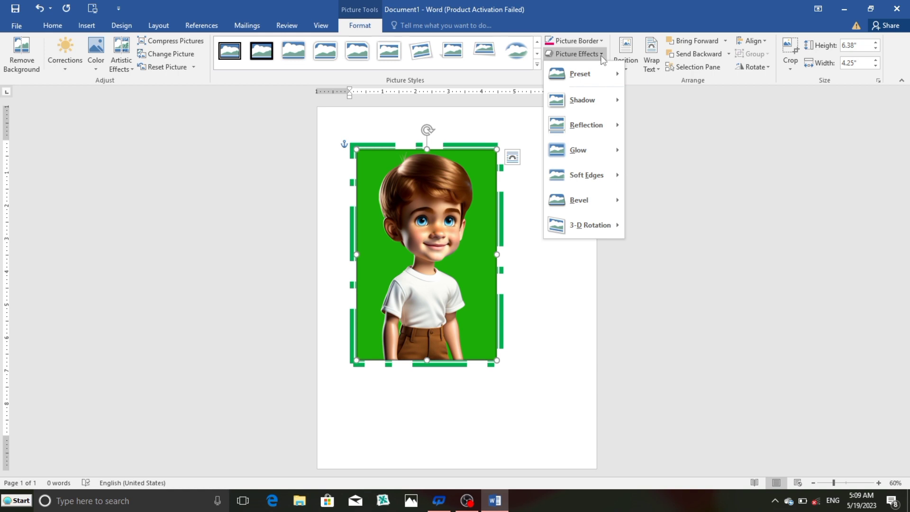
mouse_move(602, 75)
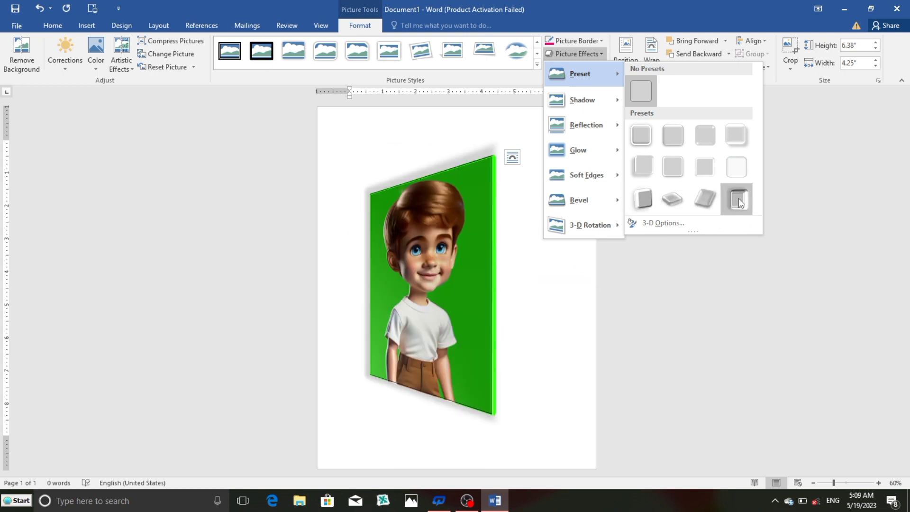
mouse_move(612, 100)
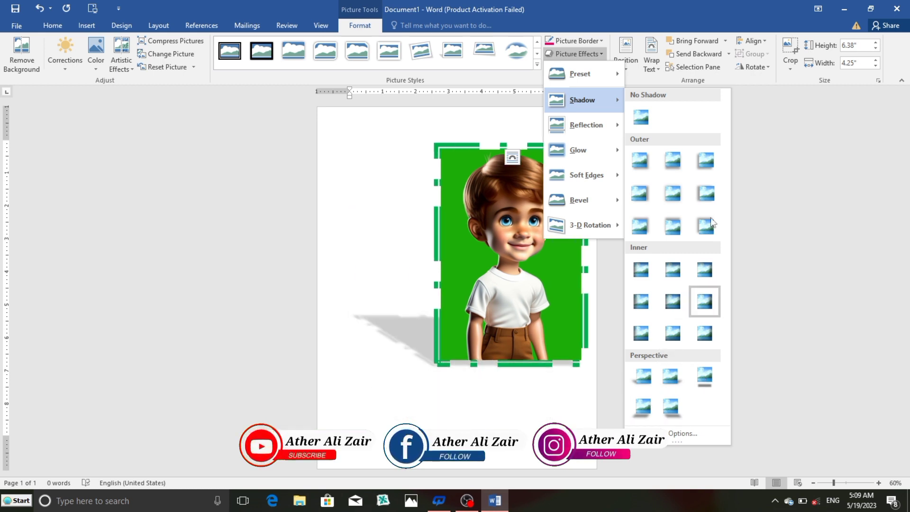
mouse_move(603, 124)
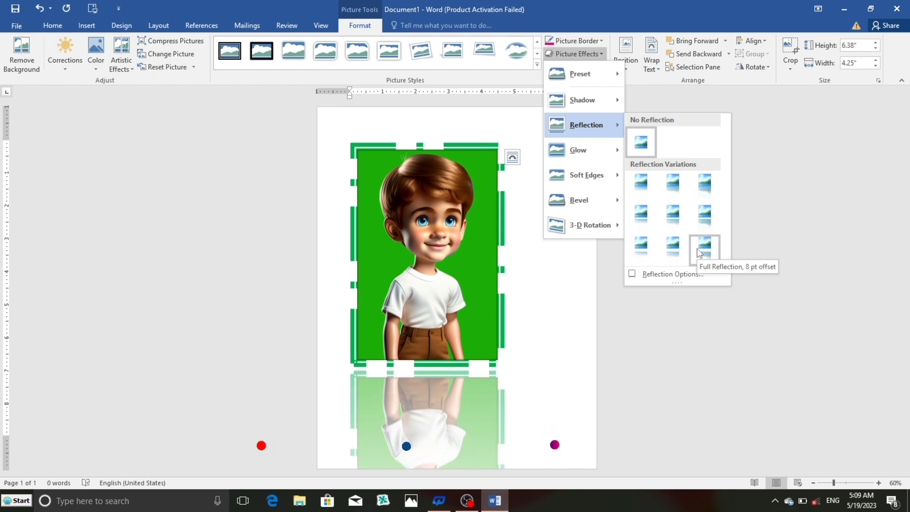
mouse_move(615, 148)
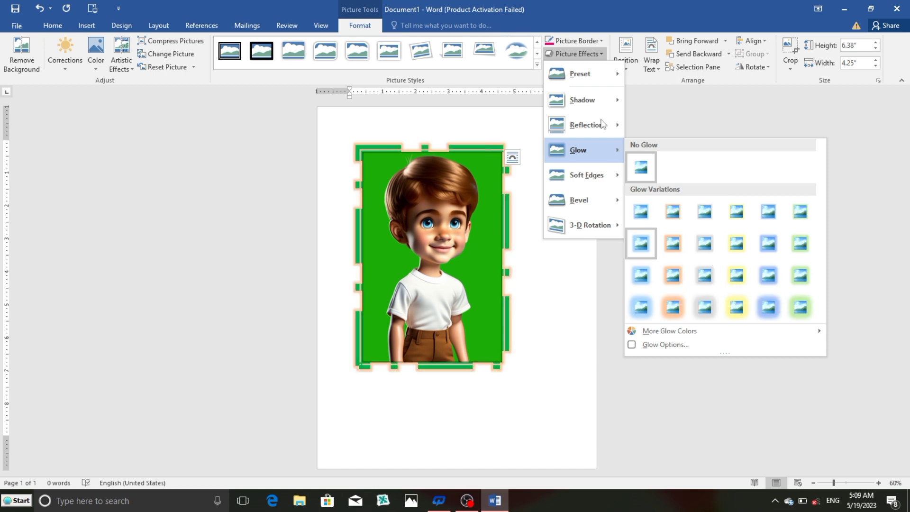
Remove the dashed green border by setting the picture to No Outline.
left_click(602, 40)
left_click(602, 39)
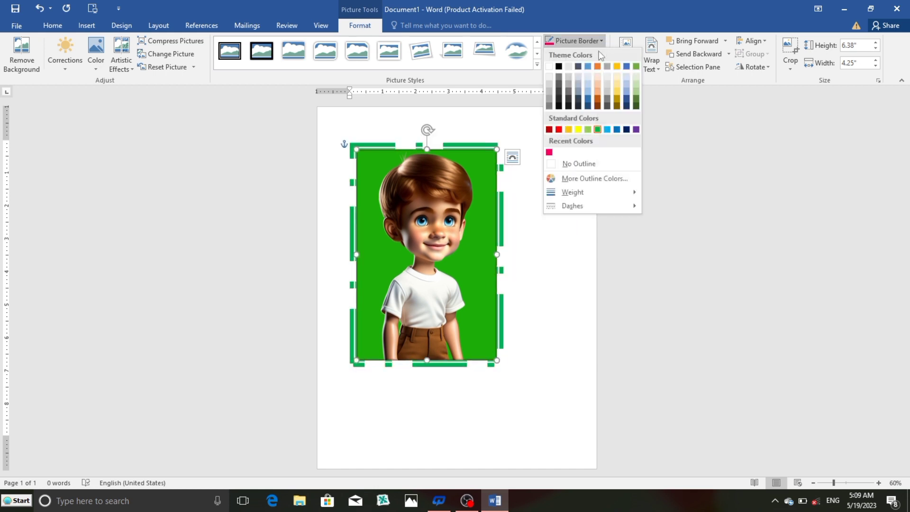
left_click(586, 164)
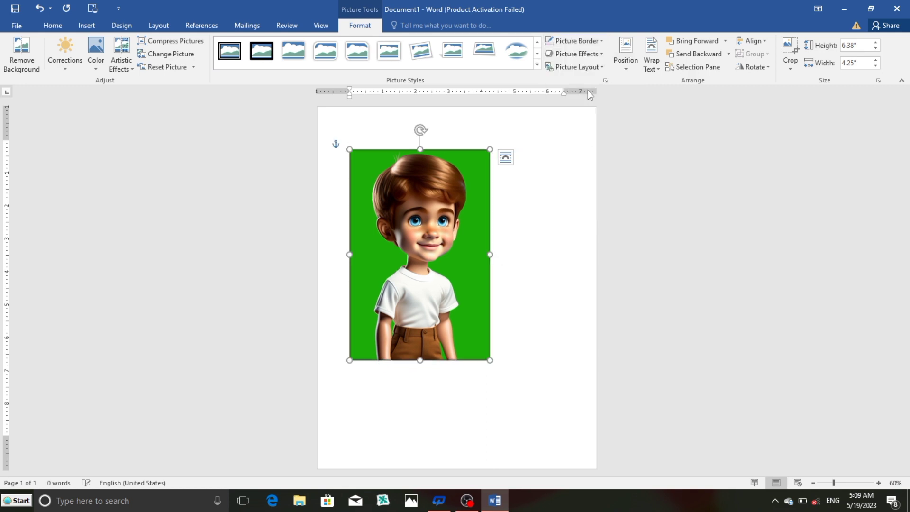
Preview the soft edges, bevel and 3-D rotation effects on the picture without applying any.
left_click(602, 53)
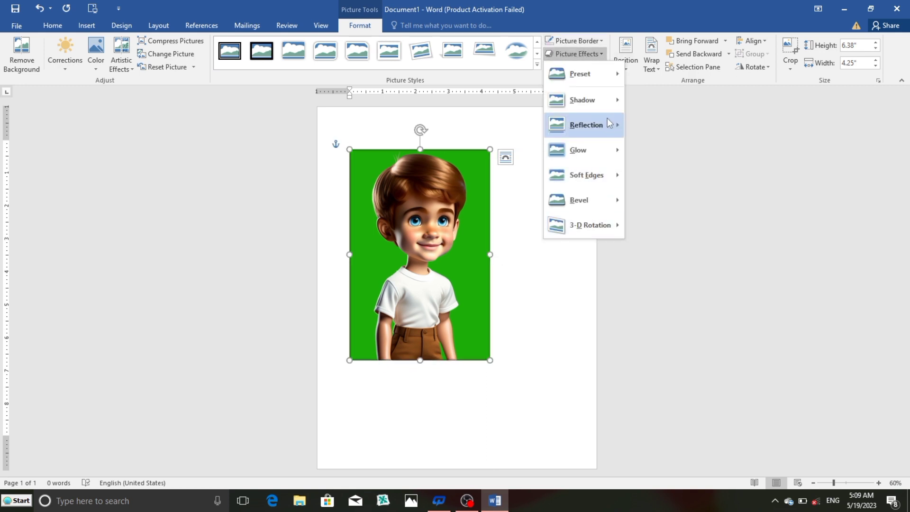
mouse_move(613, 163)
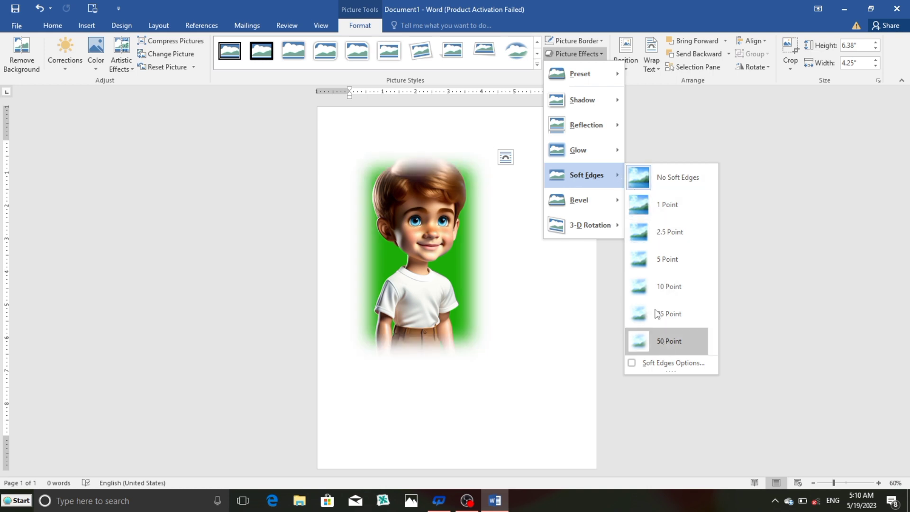
mouse_move(619, 207)
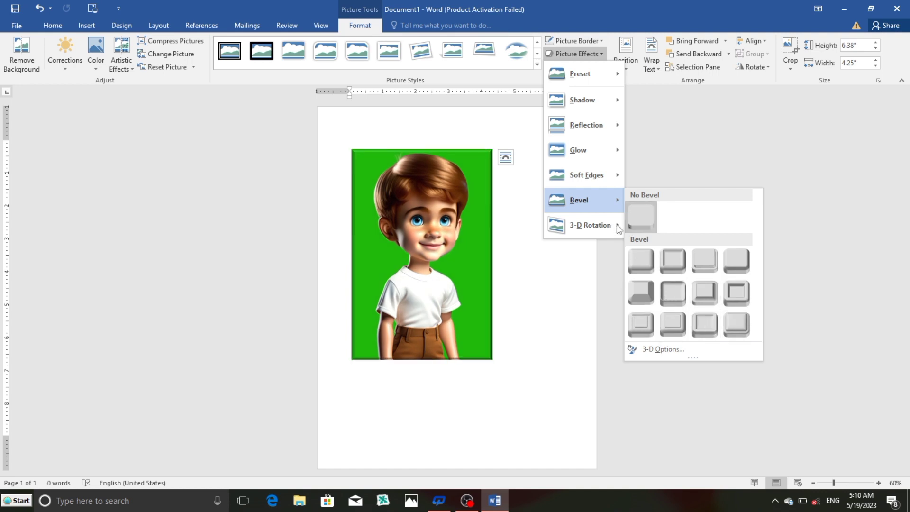
mouse_move(616, 224)
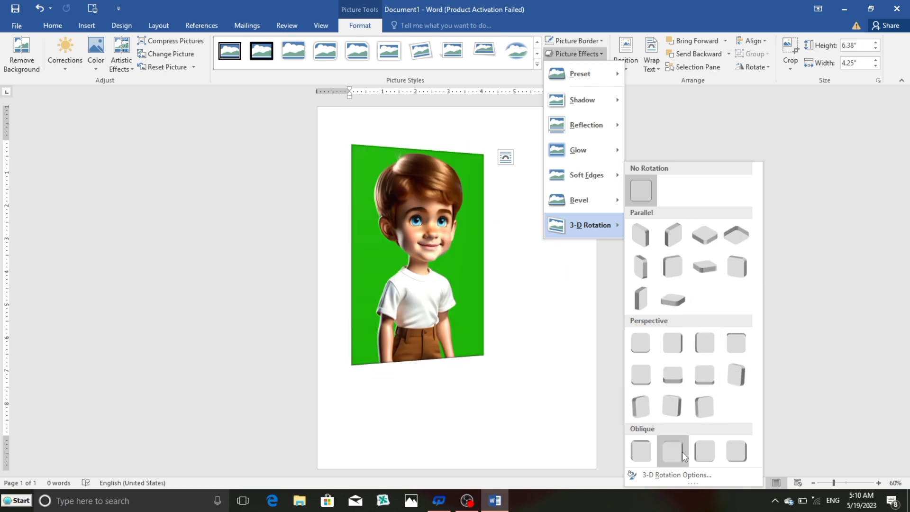
left_click(603, 53)
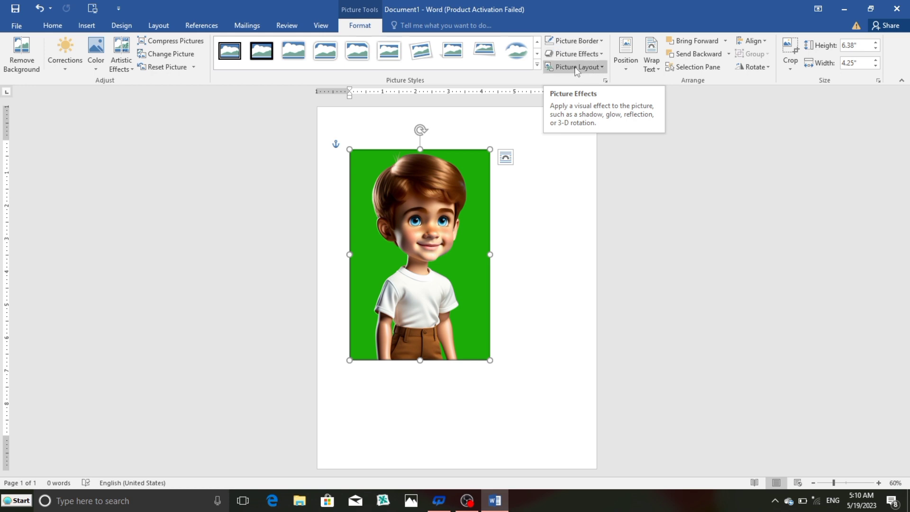
Compare the available picture layouts with the SmartArt graphic gallery, without inserting a graphic, and return to the picture formatting options.
left_click(605, 68)
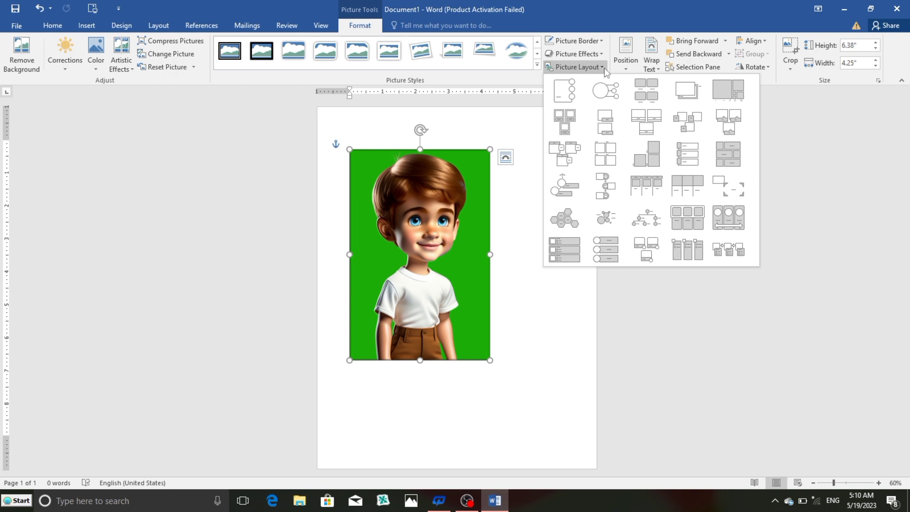
left_click(89, 27)
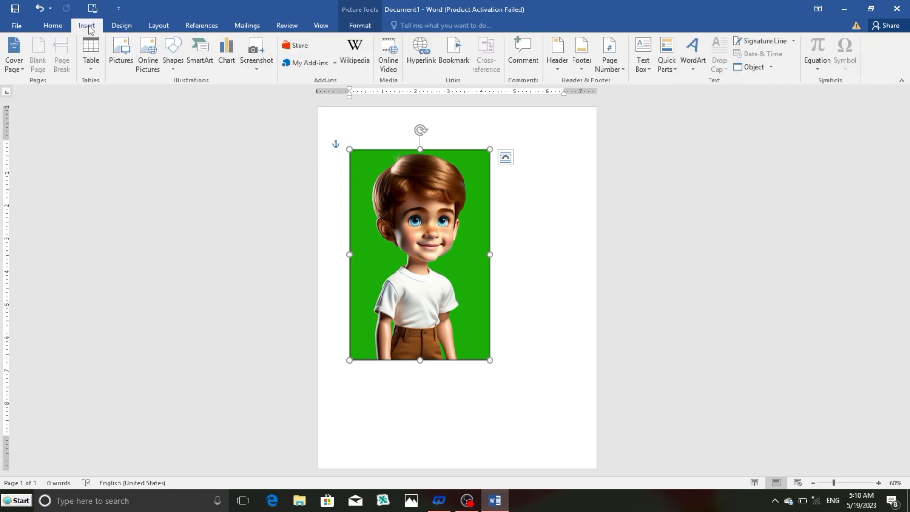
left_click(201, 71)
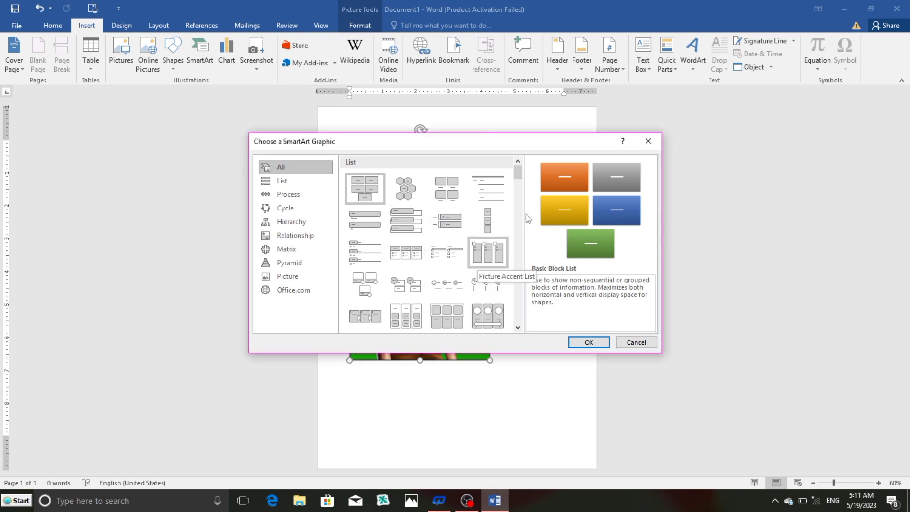
left_click(647, 141)
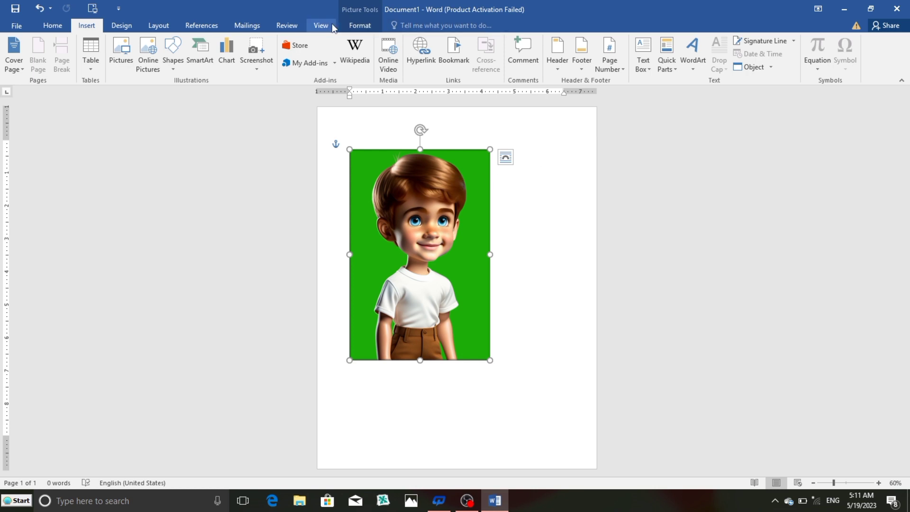
left_click(360, 25)
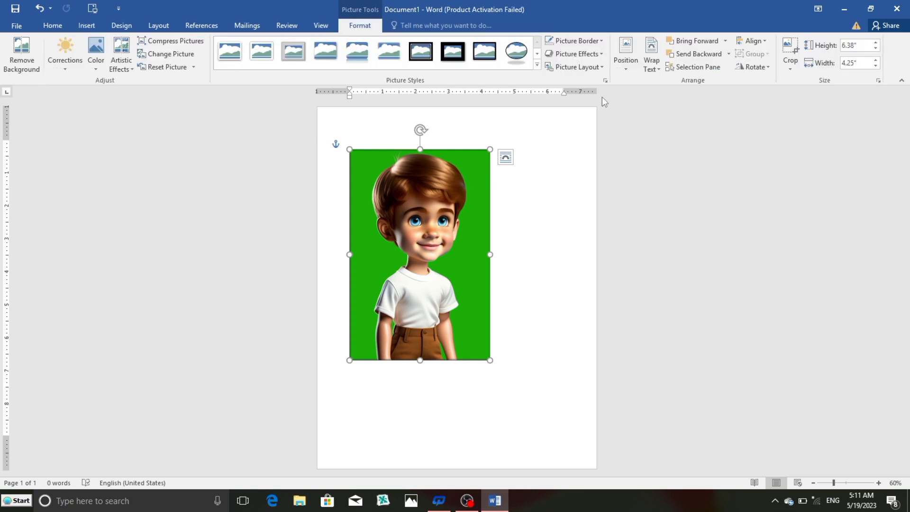
Convert the picture to the picture layout with a caption box overlapping its lower edge, and enter the character's name as the caption.
left_click(602, 67)
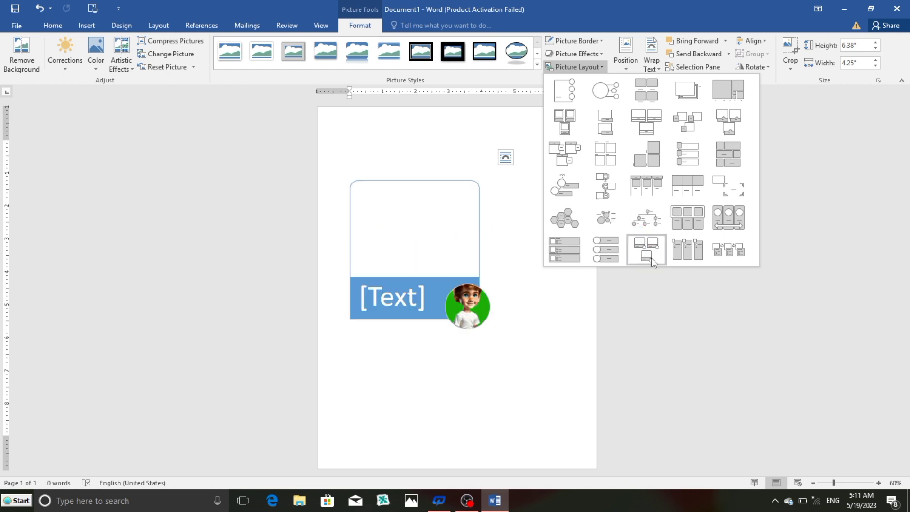
left_click(609, 133)
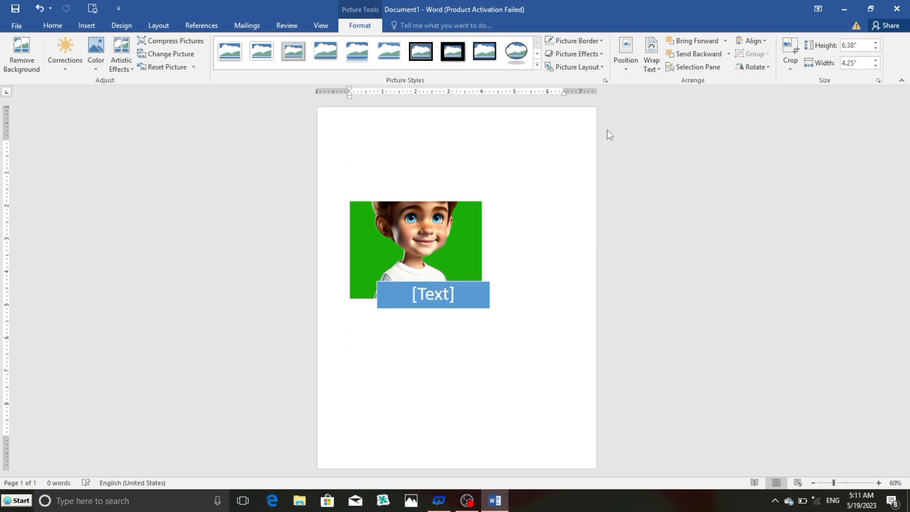
left_click(448, 302)
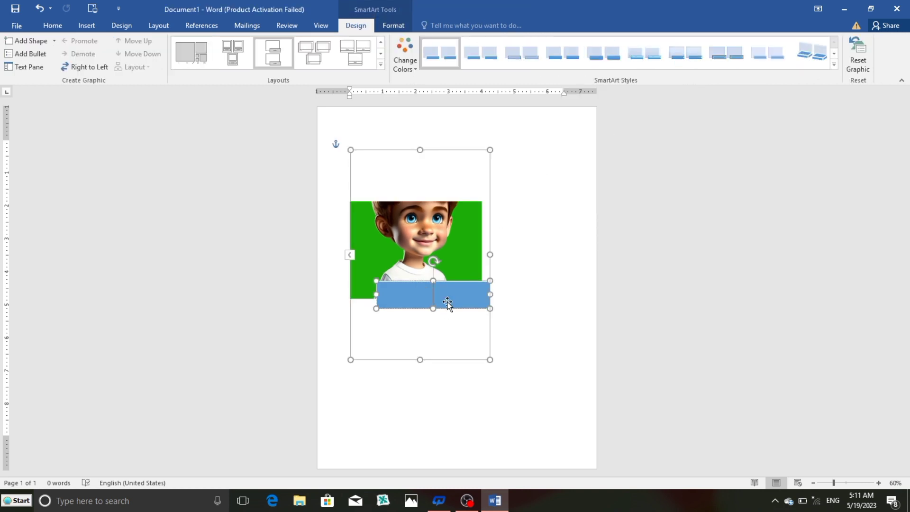
type("ALi")
left_click(441, 349)
left_click(545, 262)
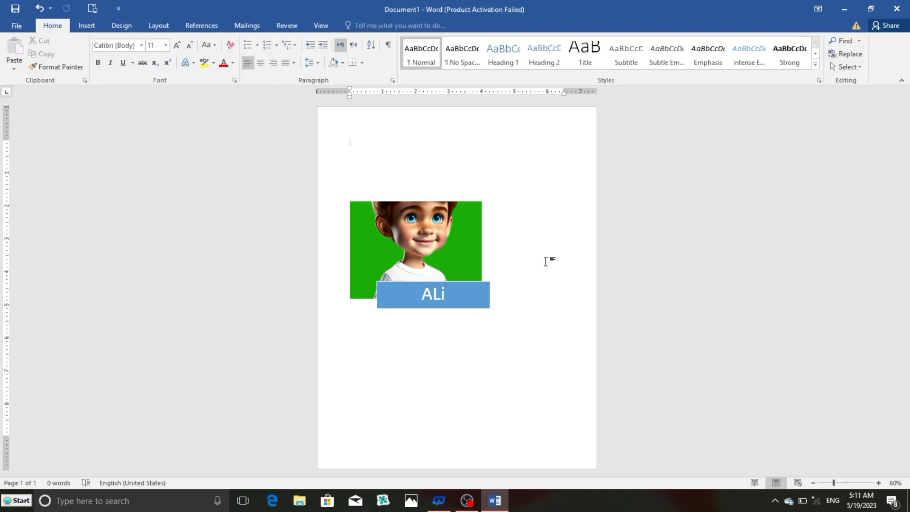
Examine the SmartArt and picture formatting options for the captioned picture, and preview the SmartArt color variations.
left_click(474, 243)
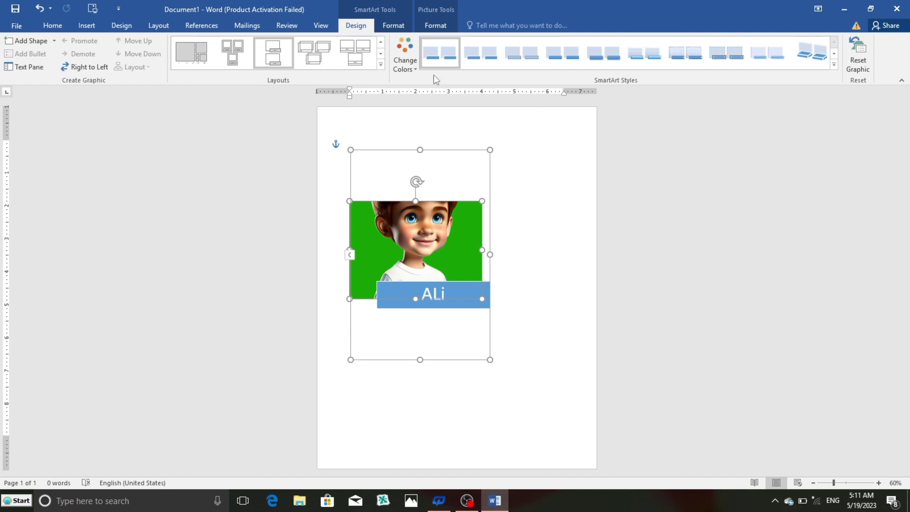
left_click(390, 30)
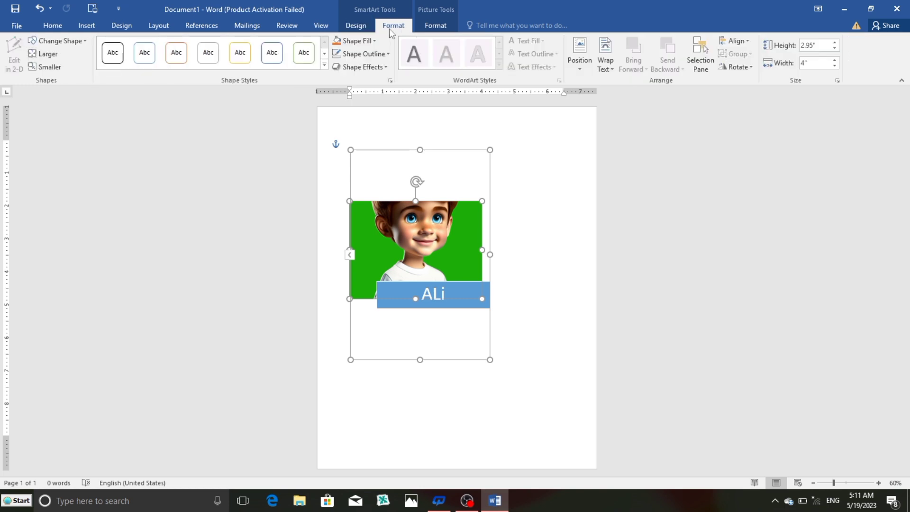
left_click(430, 29)
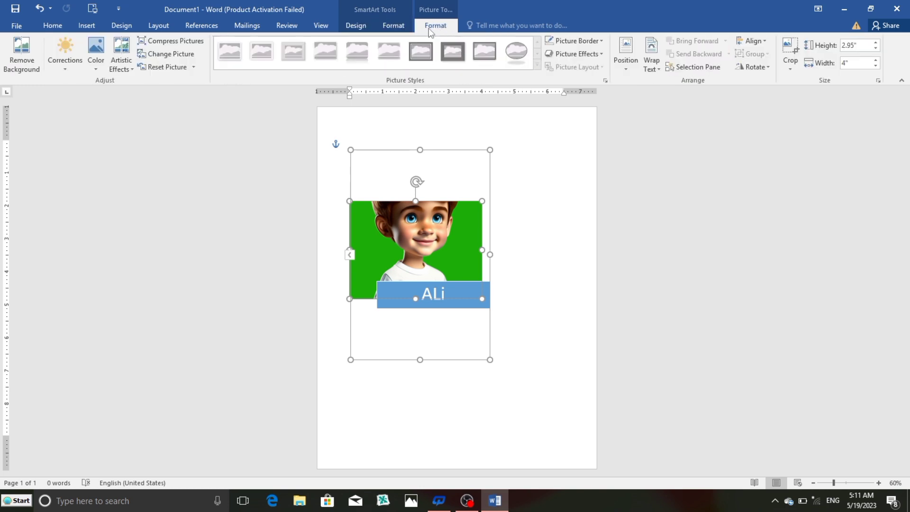
left_click(401, 31)
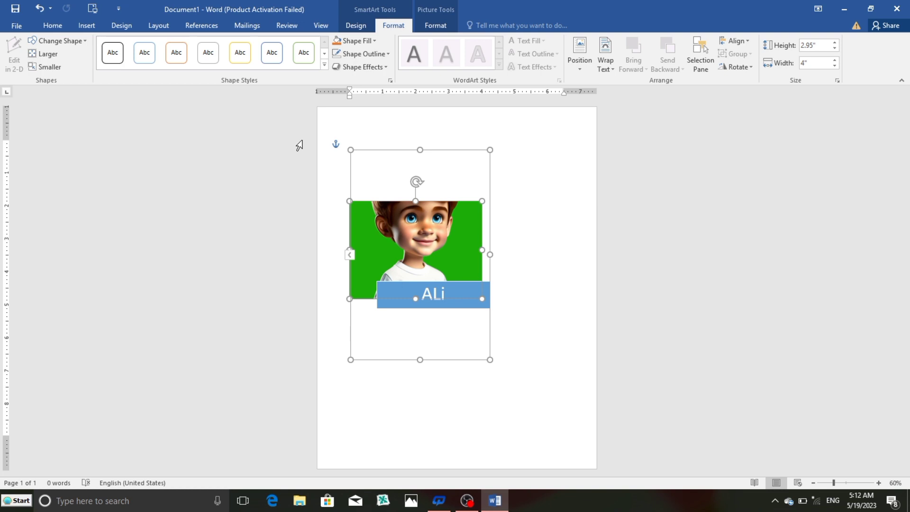
left_click(86, 26)
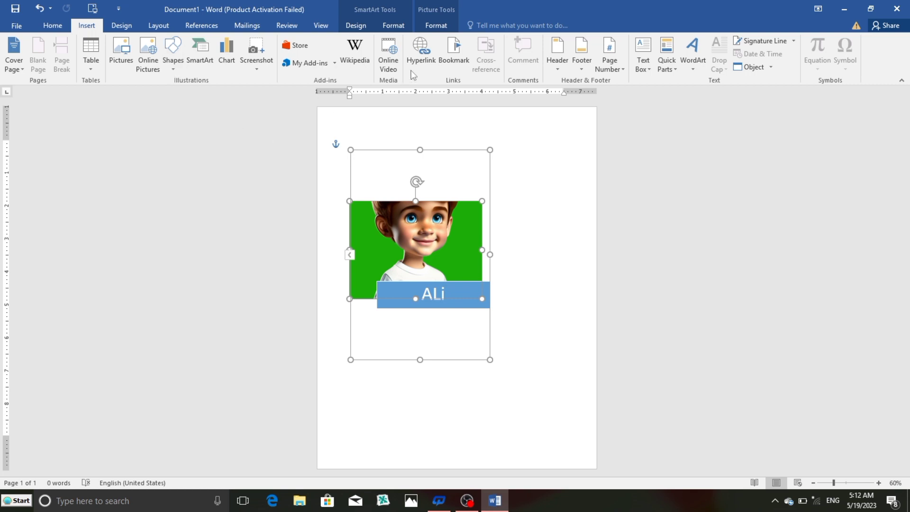
left_click(438, 30)
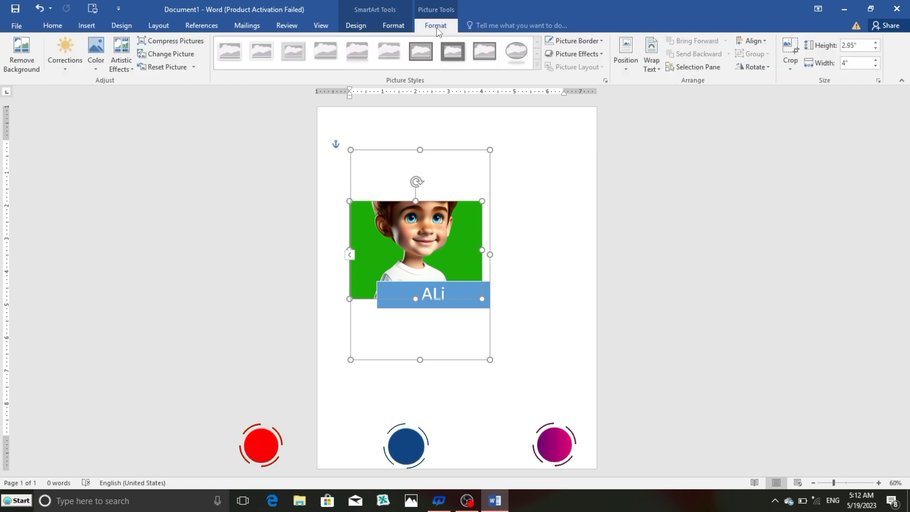
left_click(394, 26)
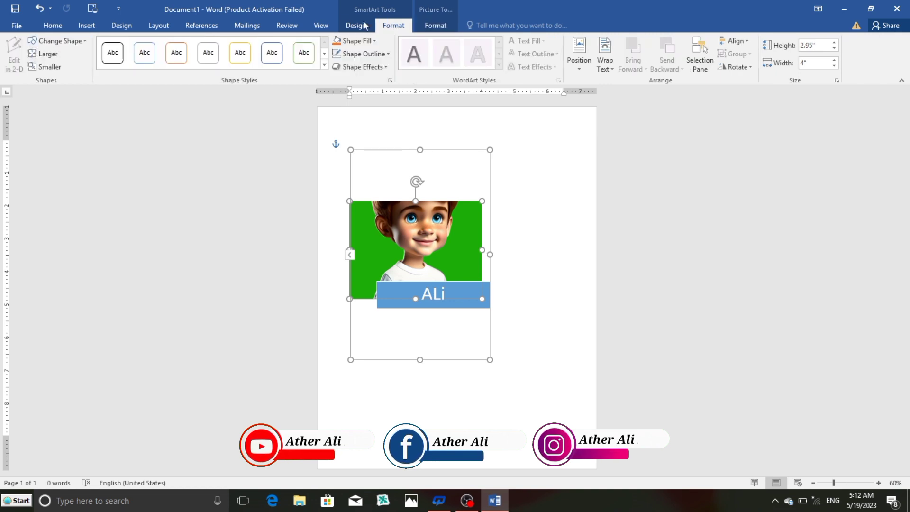
left_click(356, 26)
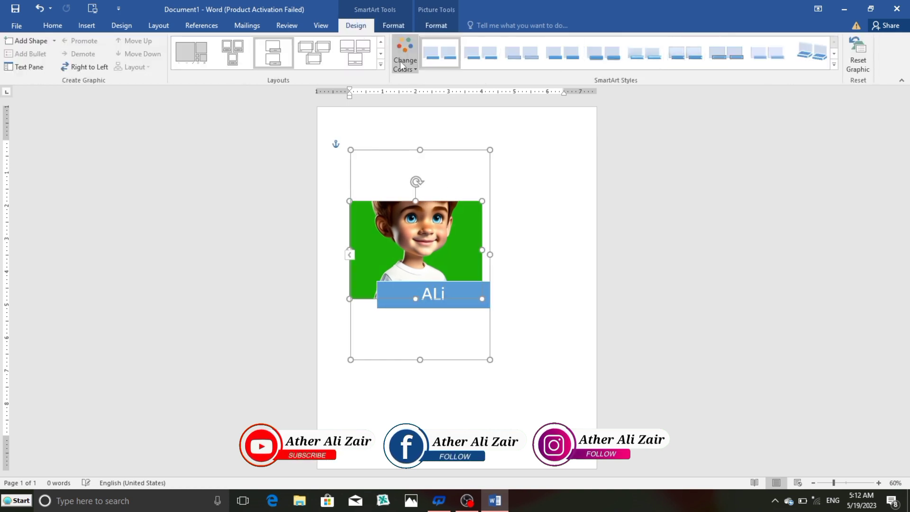
left_click(414, 70)
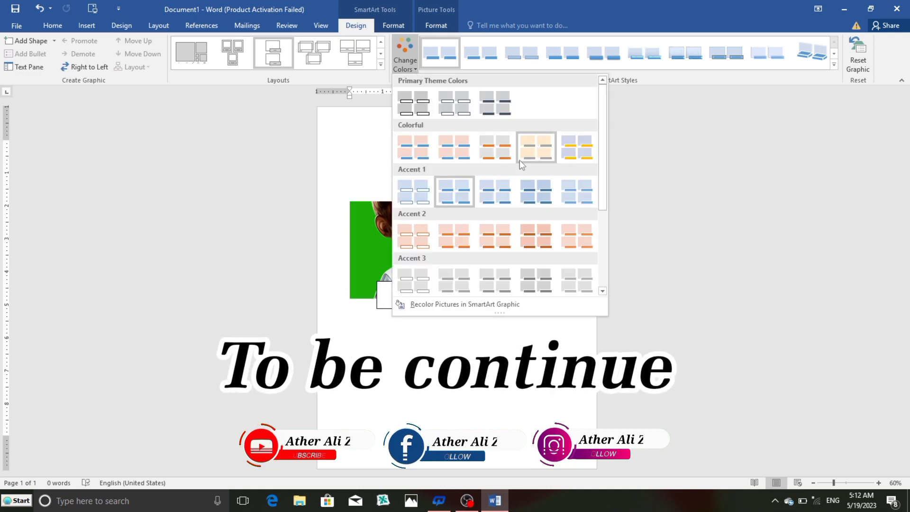